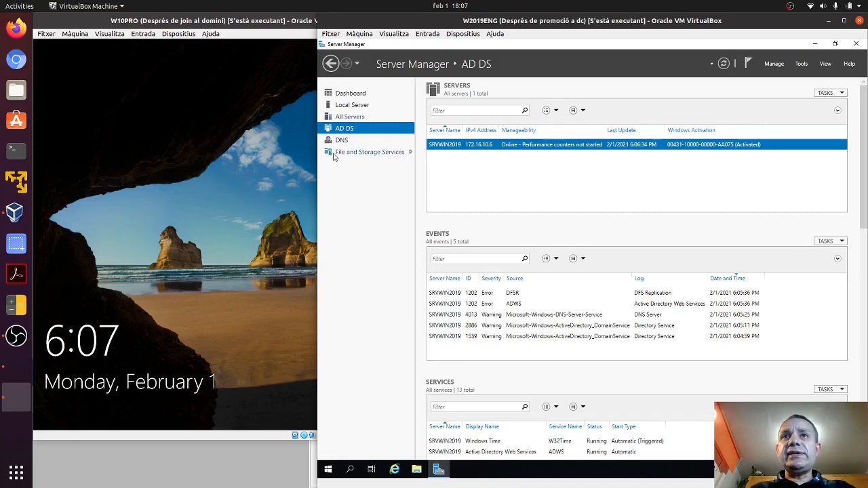
# Open Active Directory Users and Computers for server SRVWIN2019 and enlarge its window to show the whole object list.
pyautogui.rightClick(505, 150)
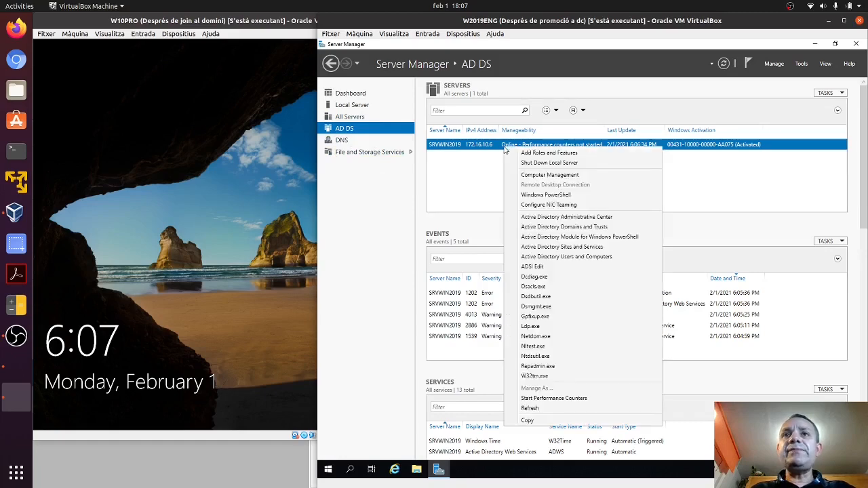
pyautogui.click(550, 257)
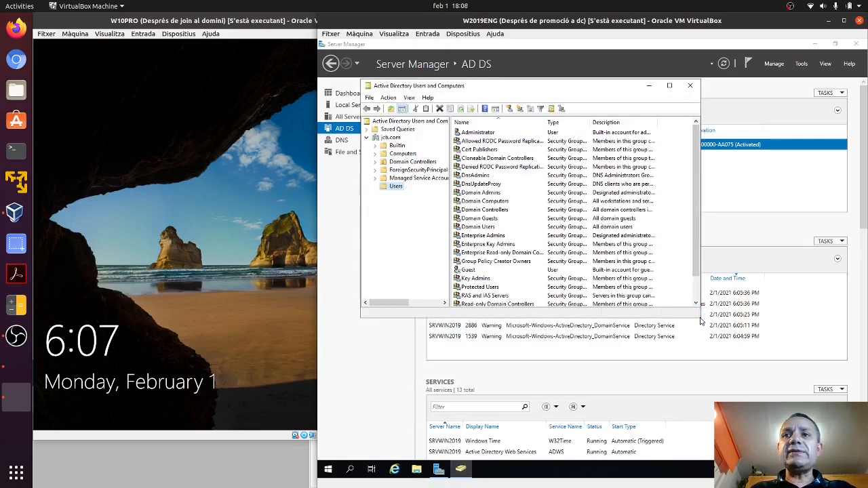
pyautogui.moveTo(701, 317); pyautogui.dragTo(765, 403)
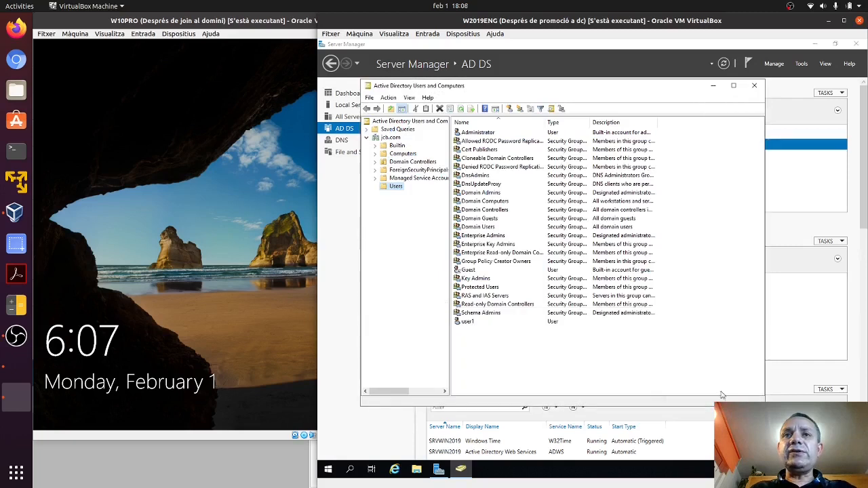
# View the contents of the Computers and Users containers in the jcb.com domain.
pyautogui.click(390, 138)
pyautogui.click(407, 154)
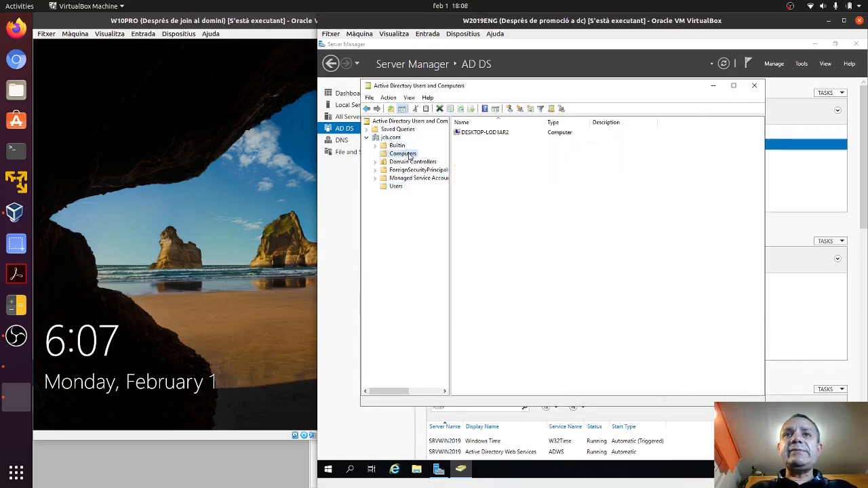
pyautogui.click(396, 187)
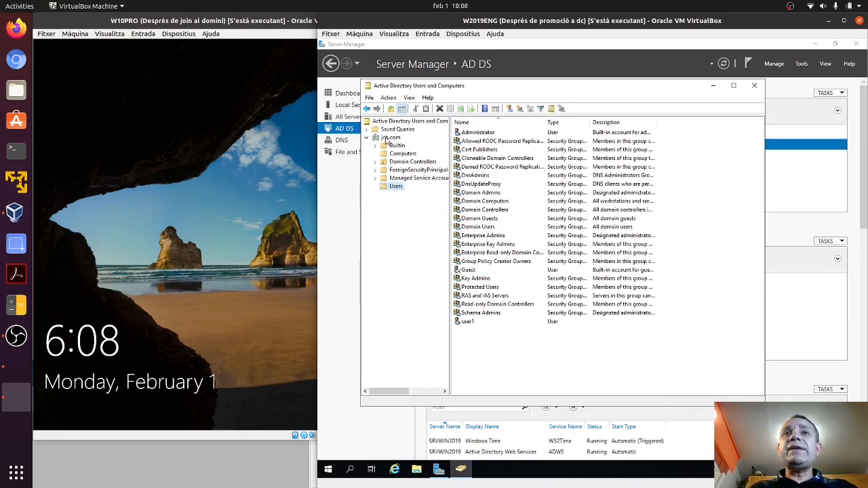
# Create an organizational unit named HR directly under the jcb.com domain.
pyautogui.rightClick(387, 139)
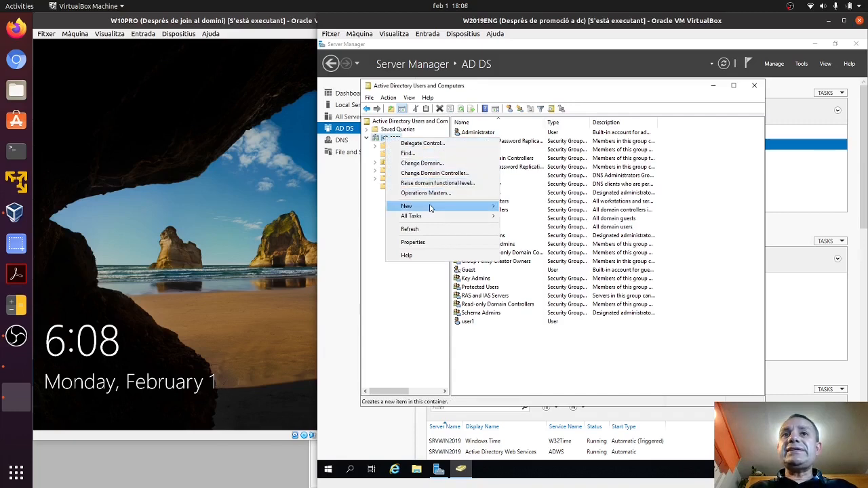
pyautogui.moveTo(429, 206)
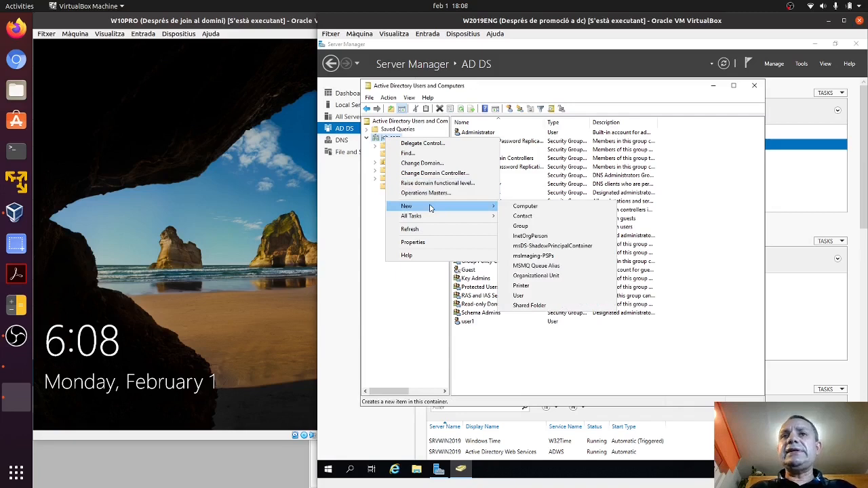
pyautogui.click(572, 276)
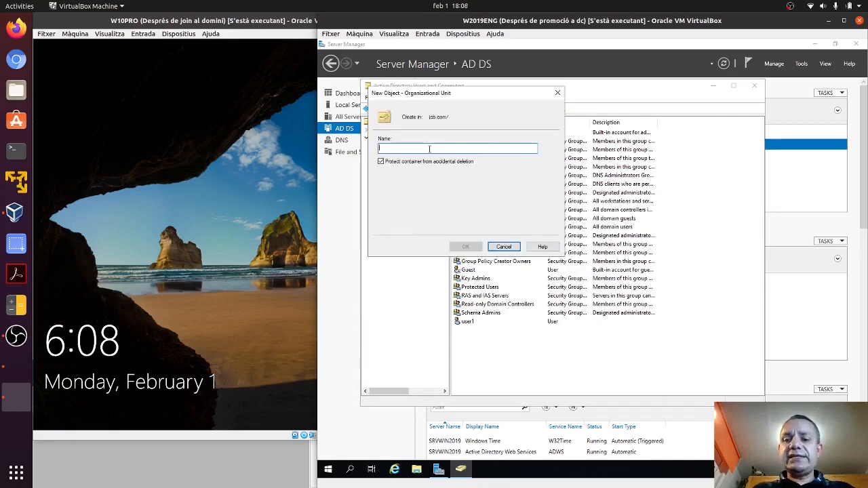
pyautogui.write('HR')
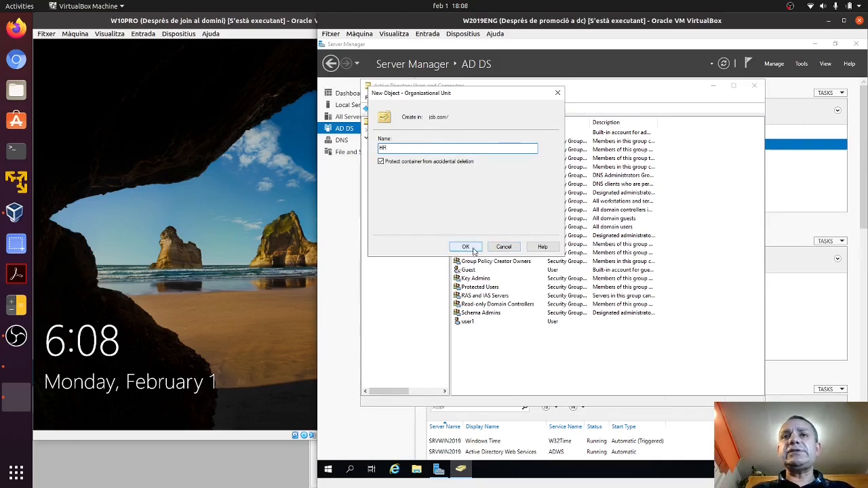
pyautogui.click(466, 247)
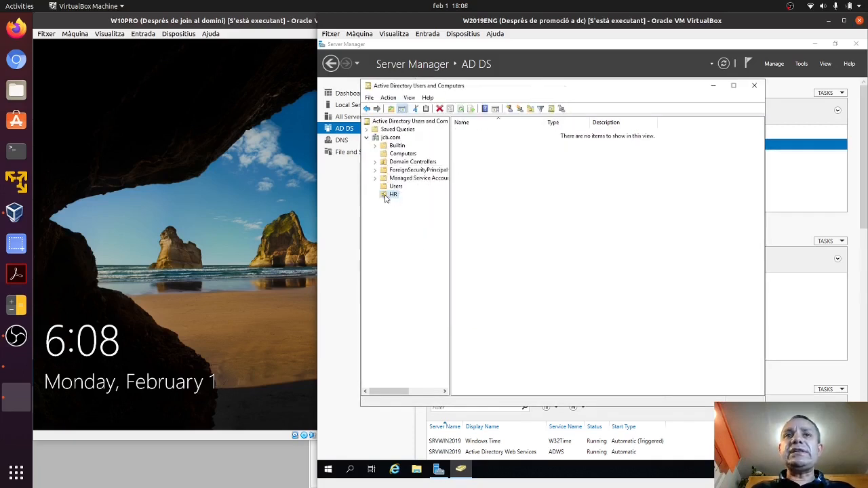
# Create an organizational unit named IT directly under the jcb.com domain.
pyautogui.rightClick(391, 138)
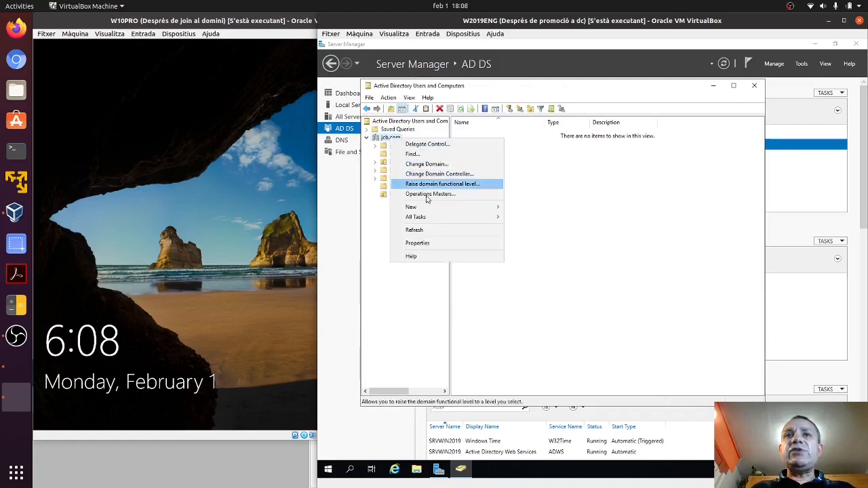
pyautogui.moveTo(444, 206)
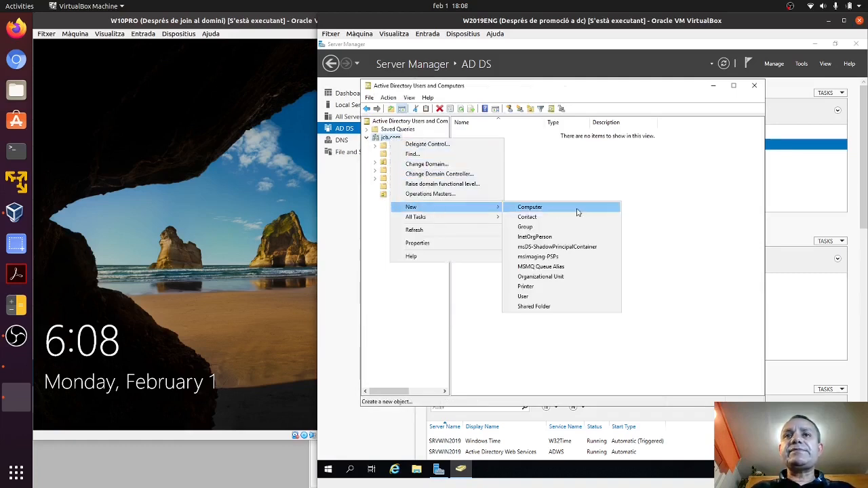
pyautogui.click(562, 277)
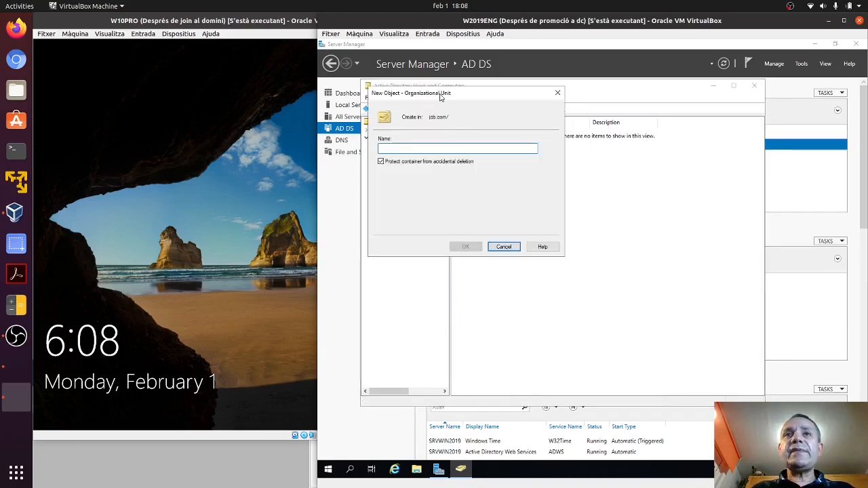
pyautogui.moveTo(440, 97); pyautogui.dragTo(567, 184)
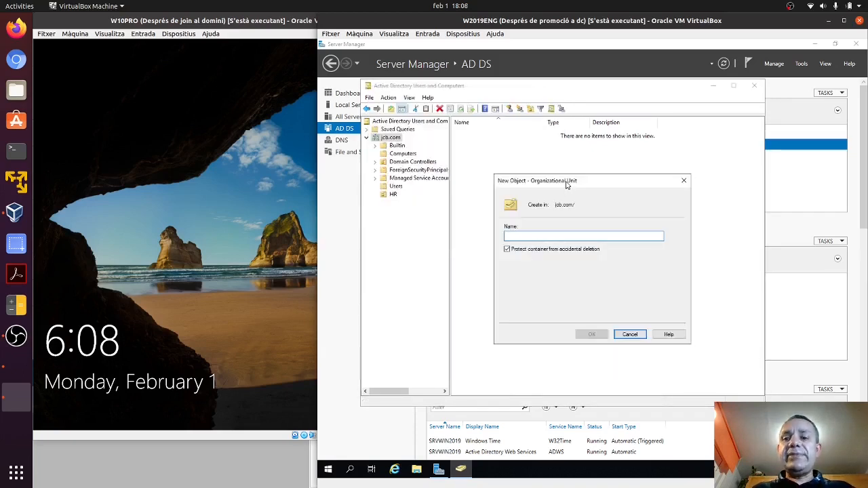
pyautogui.write('IT')
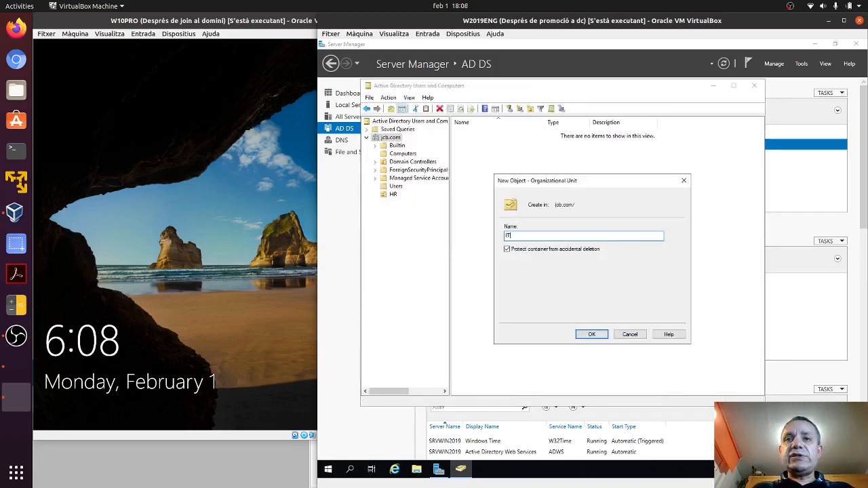
pyautogui.click(592, 335)
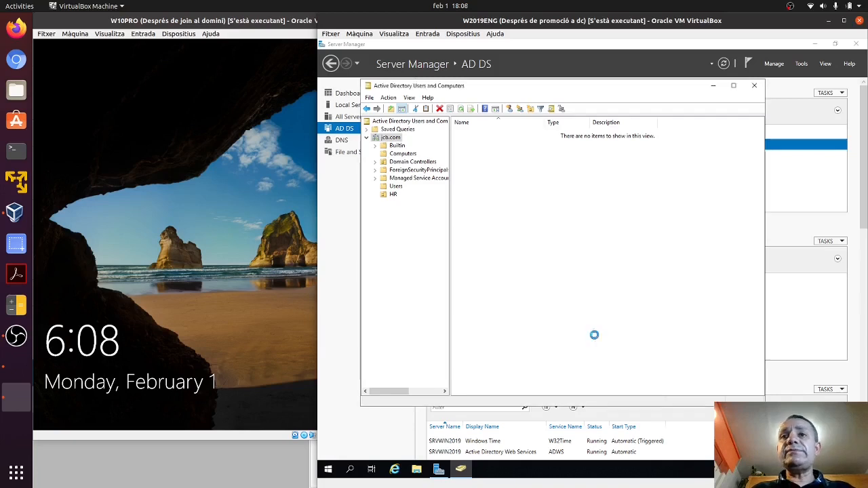
# Create an organizational unit named FIN directly under the jcb.com domain.
pyautogui.click(391, 139)
pyautogui.rightClick(391, 140)
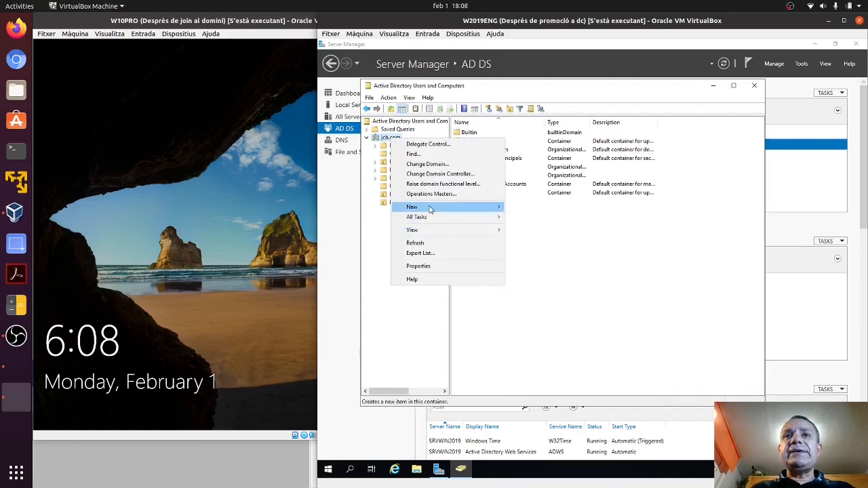
pyautogui.moveTo(434, 208)
pyautogui.click(563, 276)
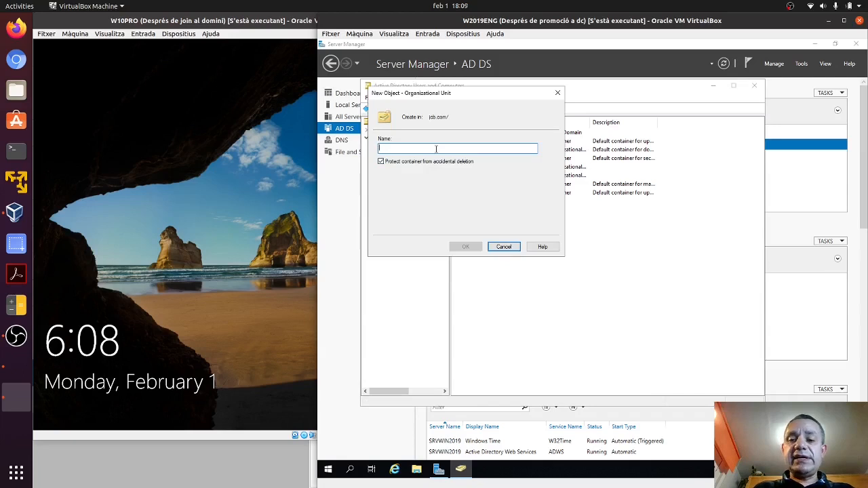
pyautogui.write('FIN')
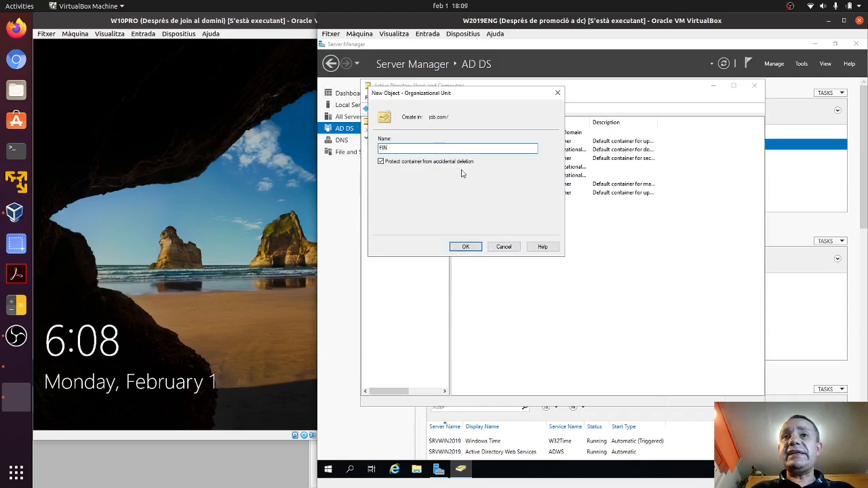
pyautogui.click(466, 247)
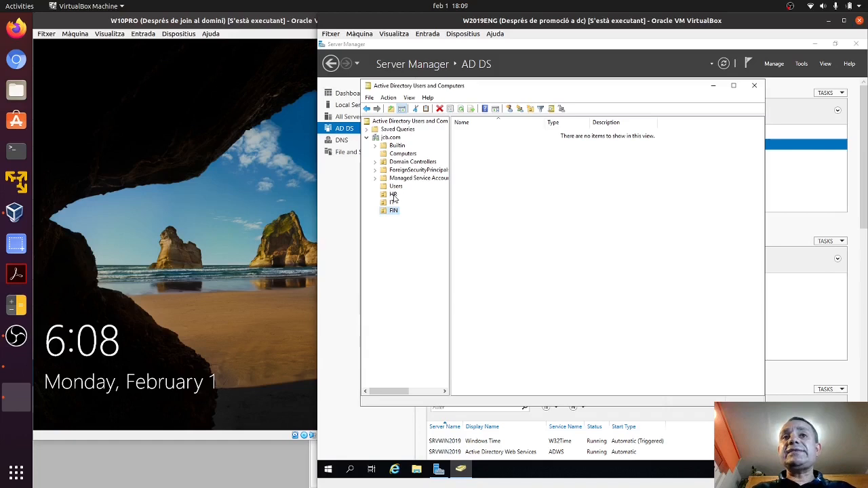
# Start a new user in the HR organizational unit with first name and logon name hr.user.1, and proceed to the password settings.
pyautogui.click(393, 196)
pyautogui.rightClick(393, 196)
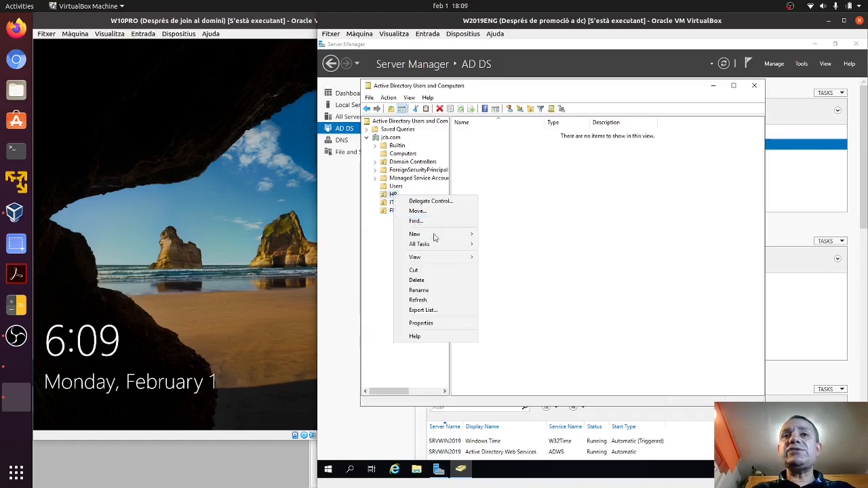
pyautogui.moveTo(434, 234)
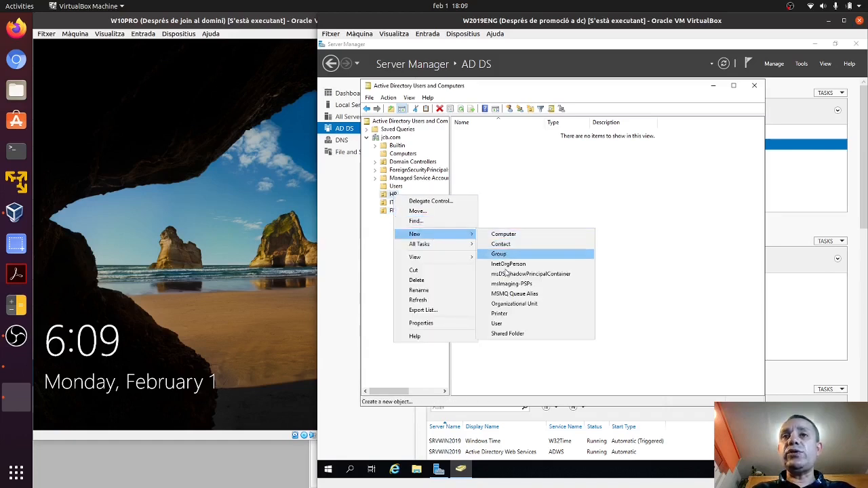
pyautogui.click(504, 324)
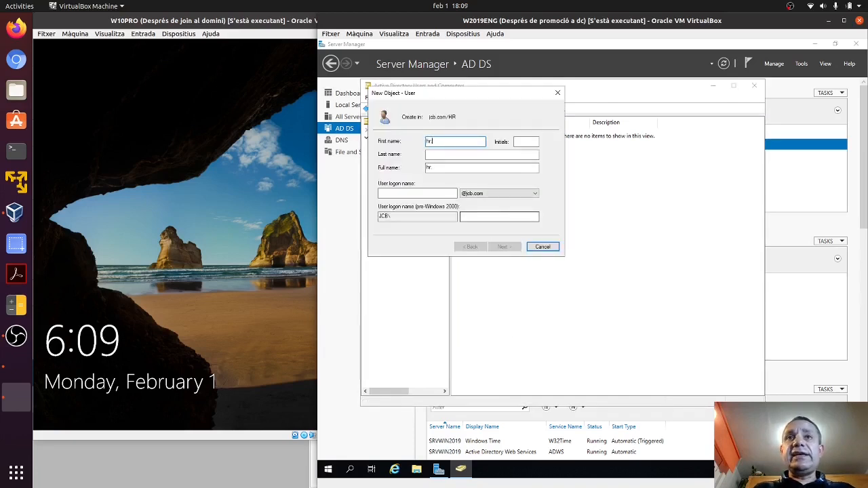
pyautogui.write('hr')
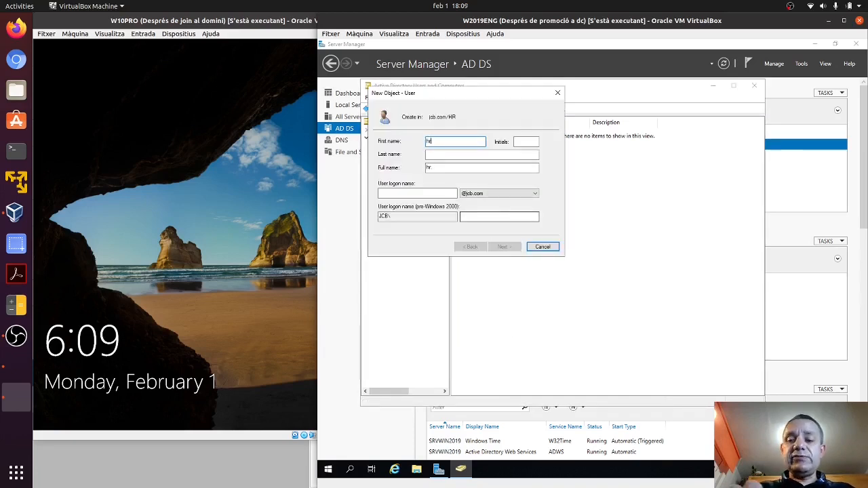
pyautogui.write('.user1')
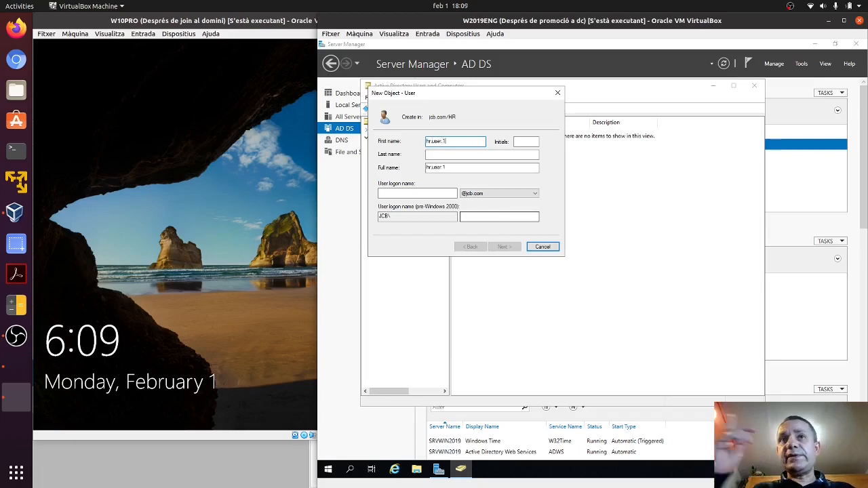
pyautogui.click(443, 192)
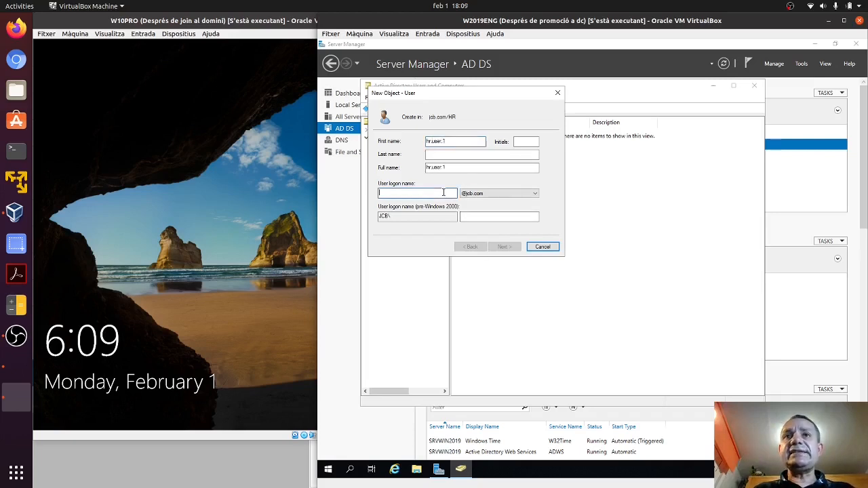
pyautogui.write('hr.user.1')
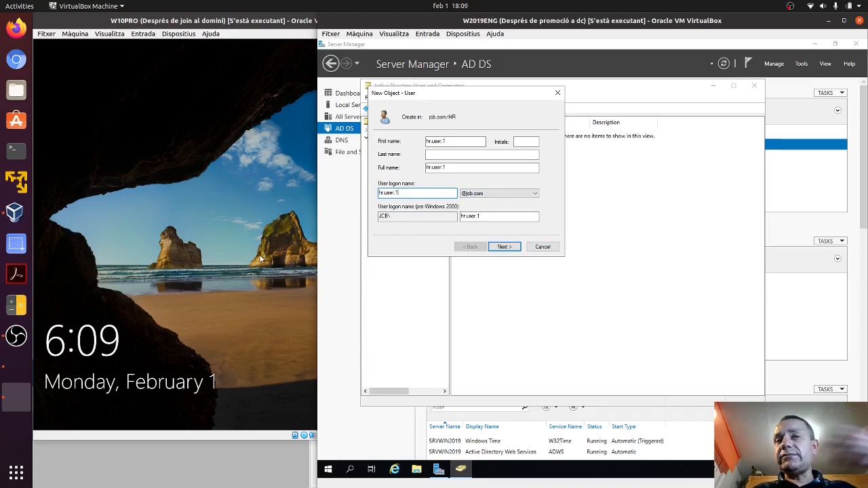
pyautogui.click(500, 250)
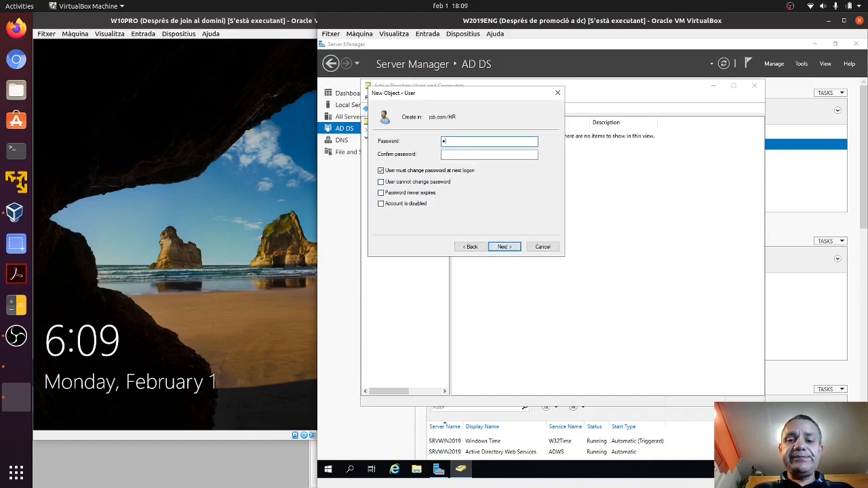
# Enter and confirm the account password, turn off the required password change at next logon, and finish creating the user.
pyautogui.write('1')
pyautogui.press('Tab')
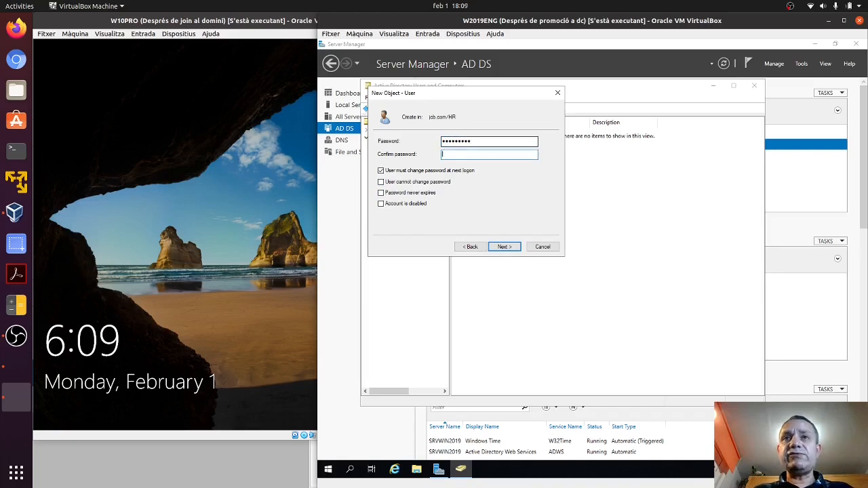
pyautogui.write('••••')
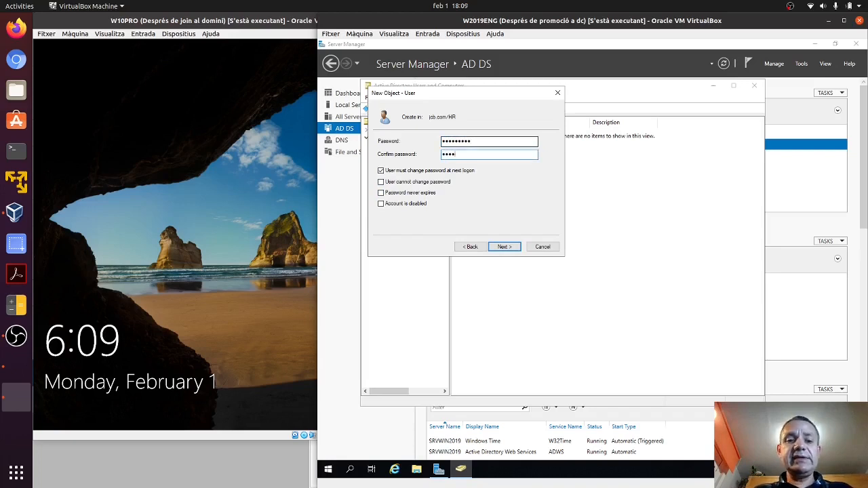
pyautogui.write('••••')
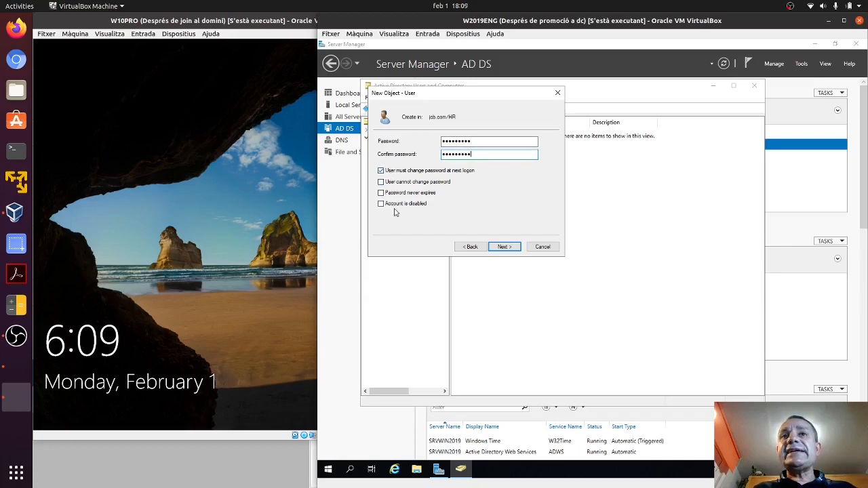
pyautogui.click(380, 171)
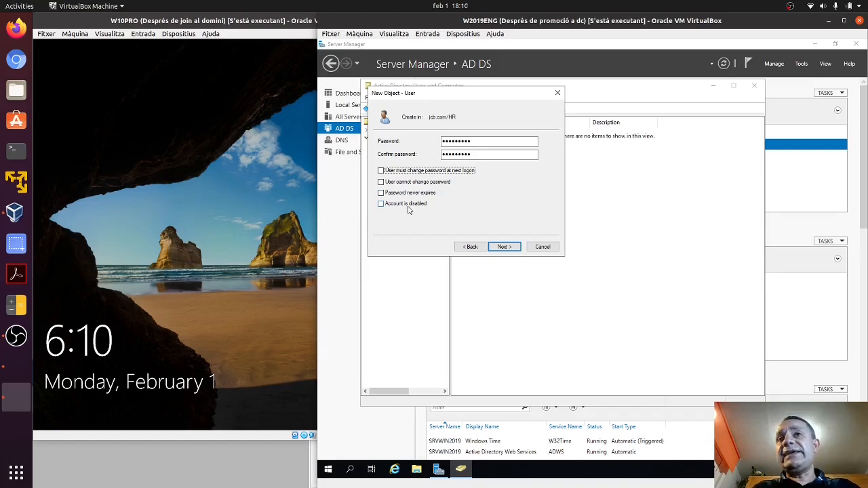
pyautogui.click(505, 248)
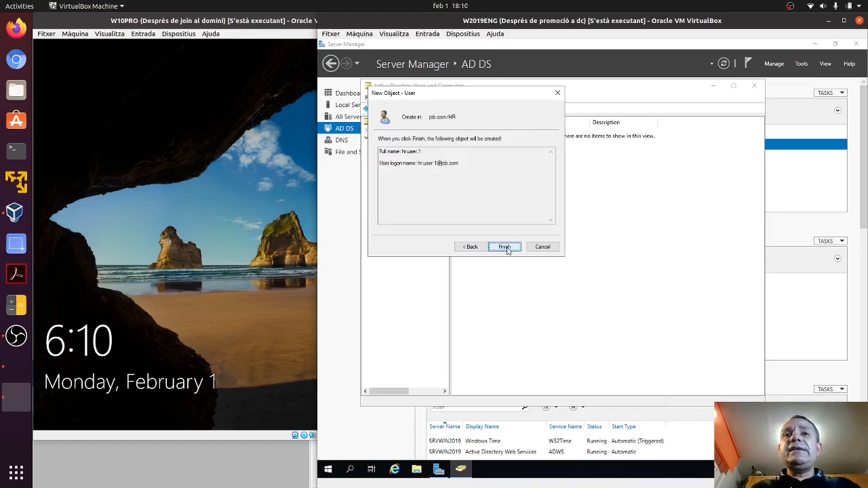
pyautogui.click(506, 247)
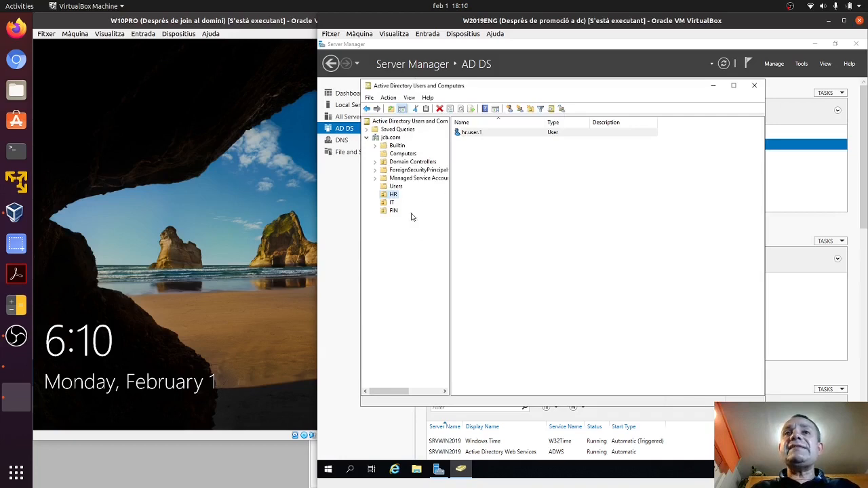
# Open the properties of hr.user.1 in the HR organizational unit and close them without changes.
pyautogui.rightClick(481, 134)
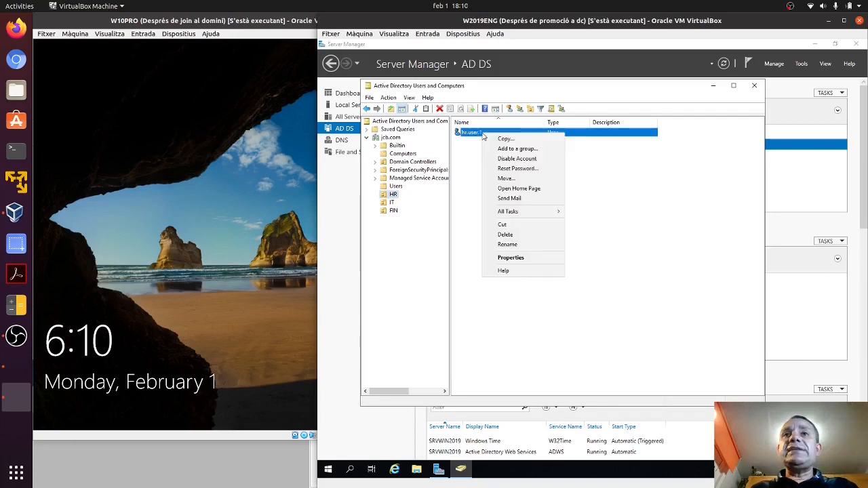
pyautogui.click(516, 260)
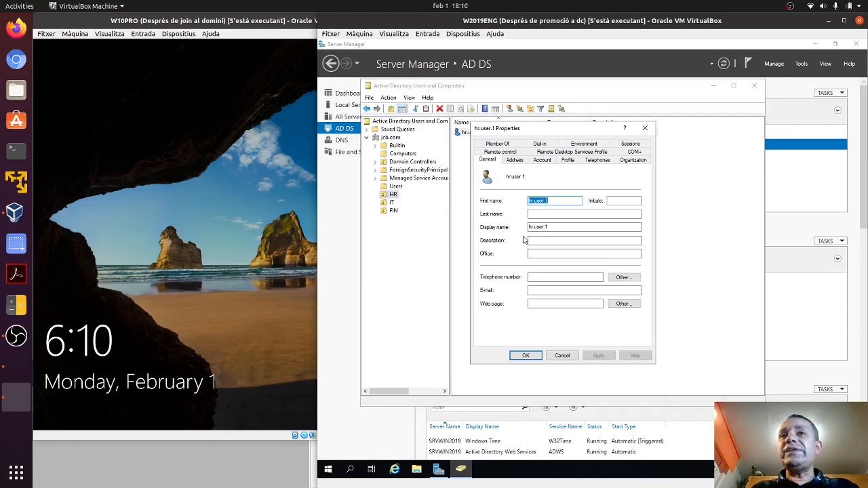
pyautogui.press('Escape')
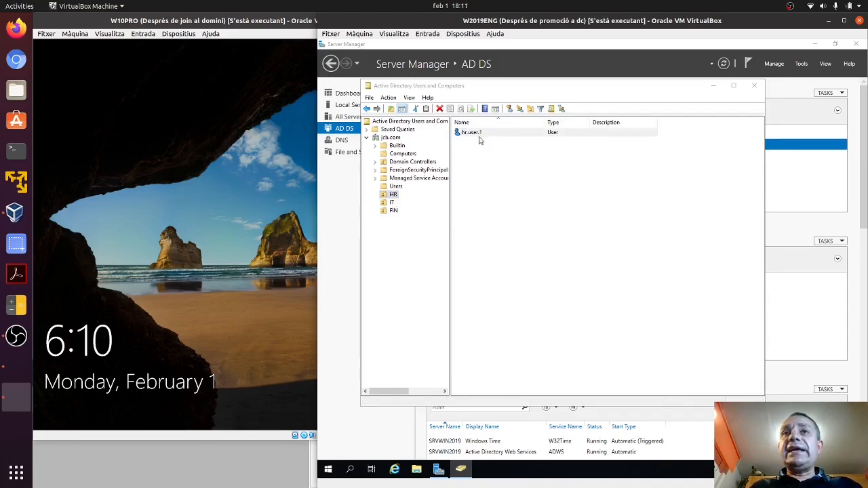
# Start a new user in the IT organizational unit with first name and logon name it.user.1, and proceed to the password settings.
pyautogui.click(395, 203)
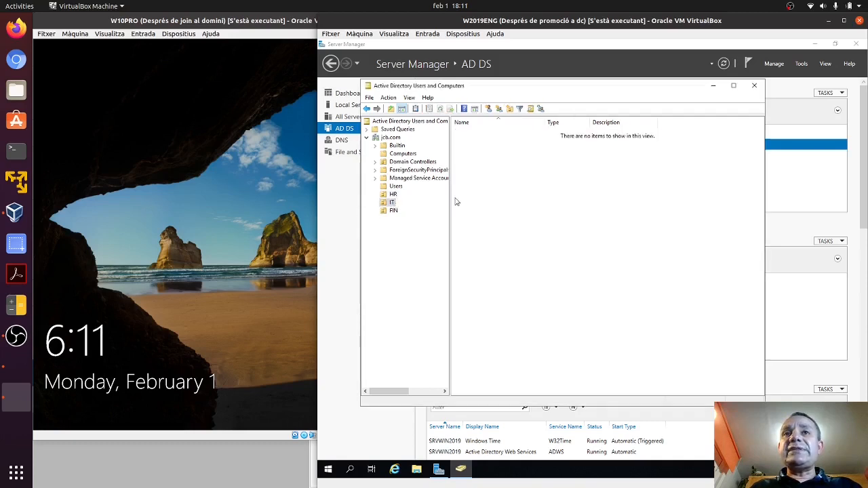
pyautogui.rightClick(482, 192)
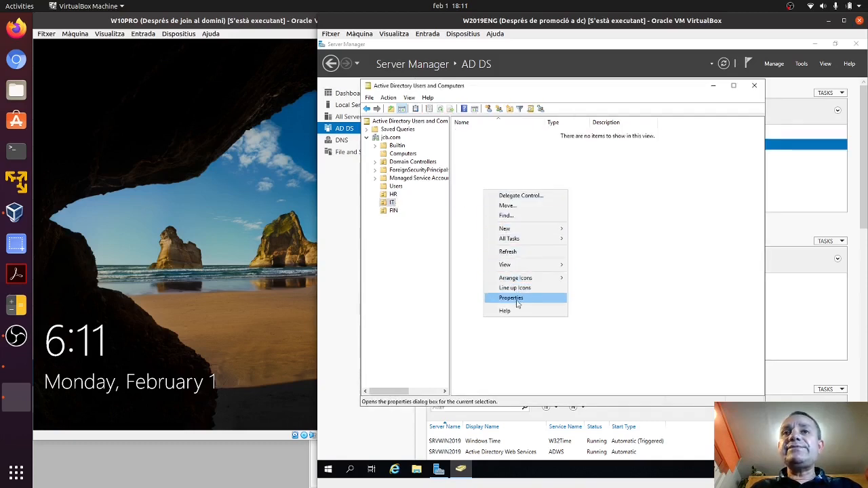
pyautogui.moveTo(522, 231)
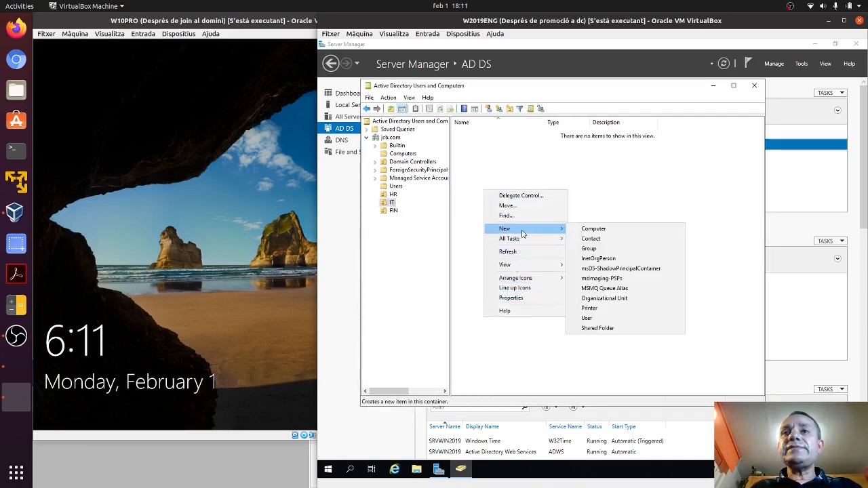
pyautogui.click(601, 318)
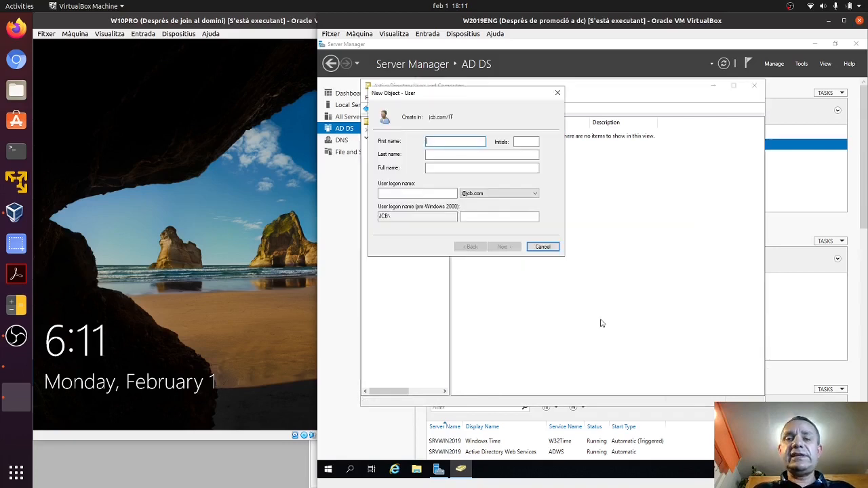
pyautogui.write('it.user 1')
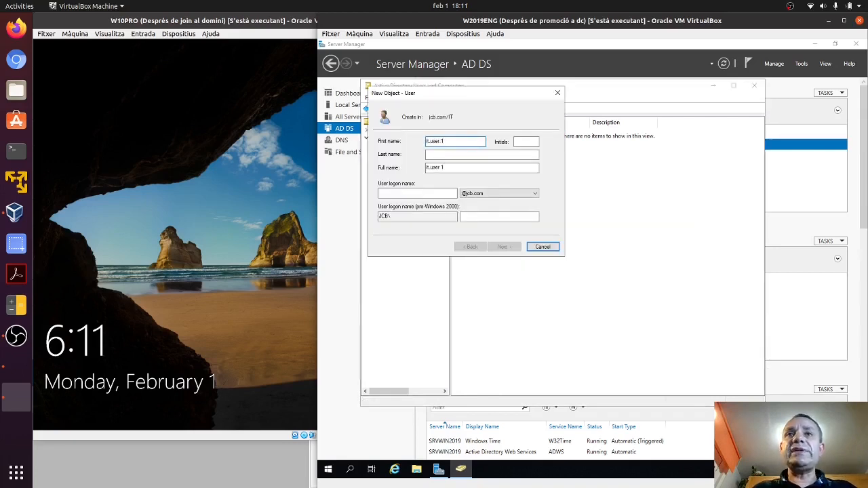
pyautogui.click(427, 193)
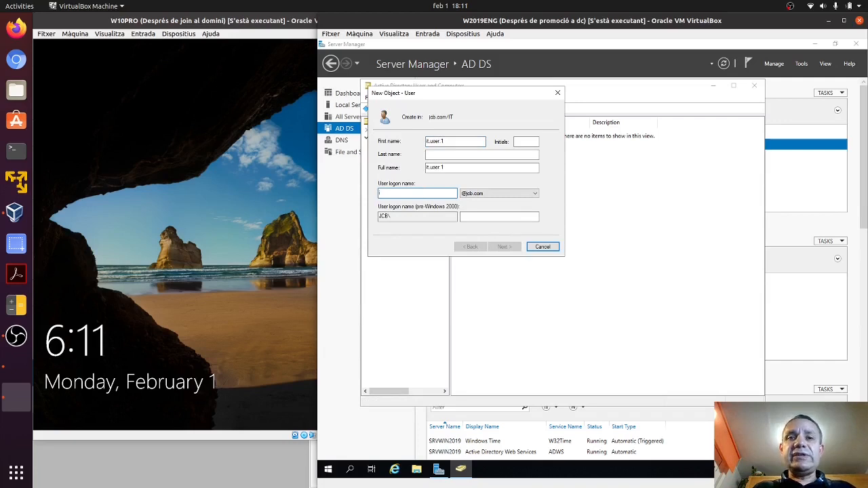
pyautogui.write('it.user 1')
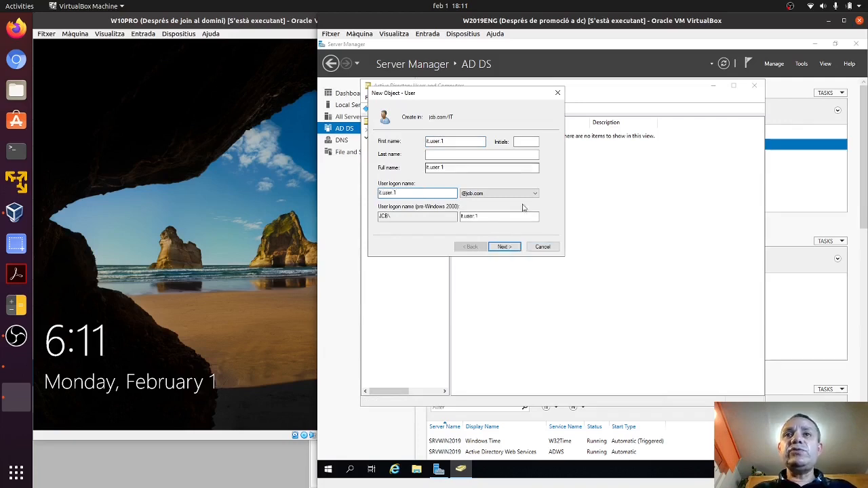
pyautogui.click(510, 247)
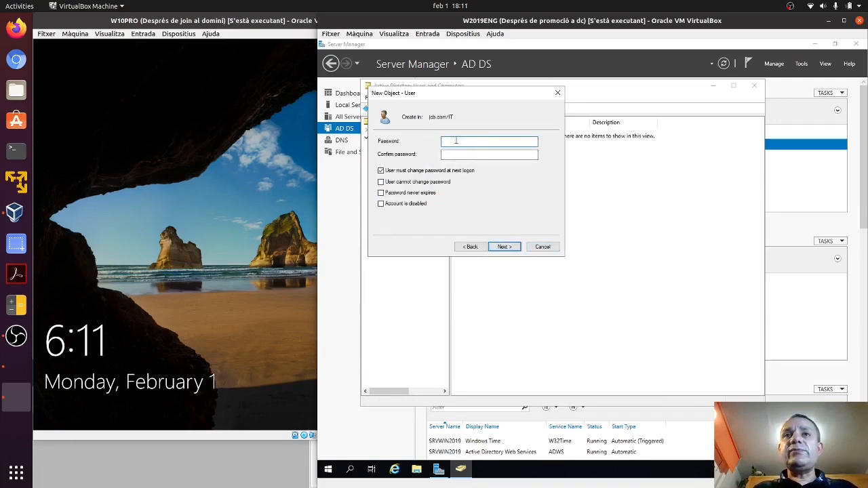
# Enter and confirm the account password for it.user.1, keep the required password change at next logon, and finish creating the user.
pyautogui.write('P')
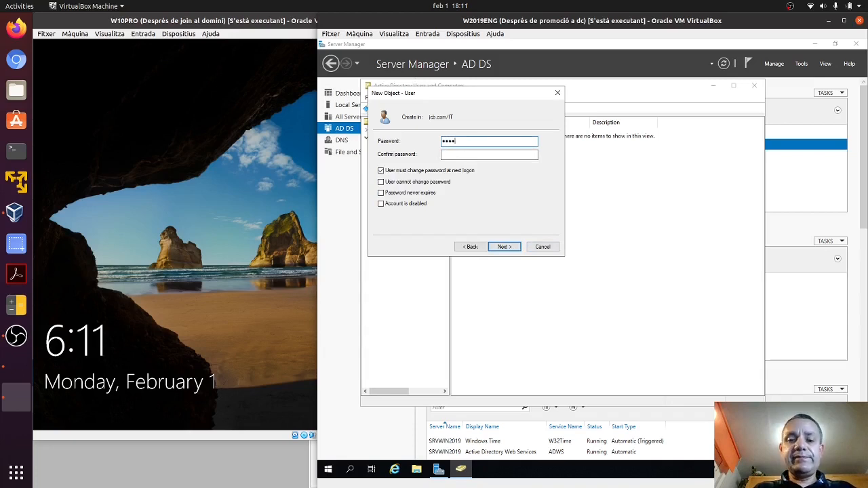
pyautogui.write('••••••••')
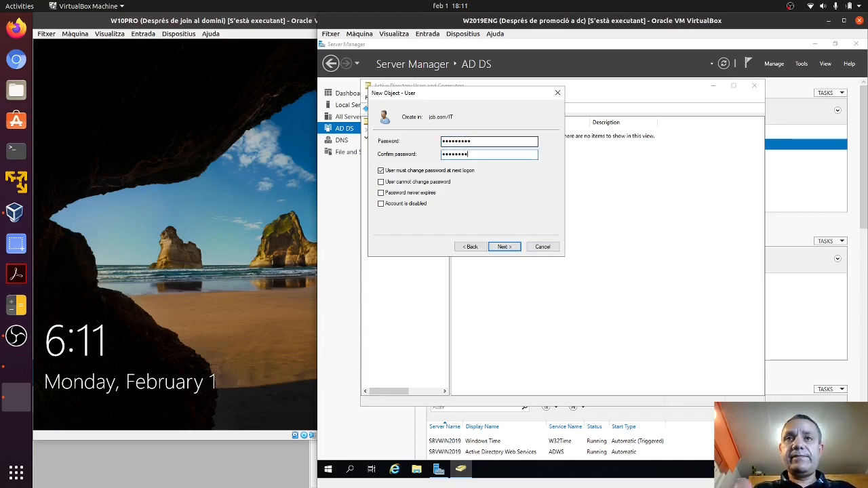
pyautogui.click(506, 247)
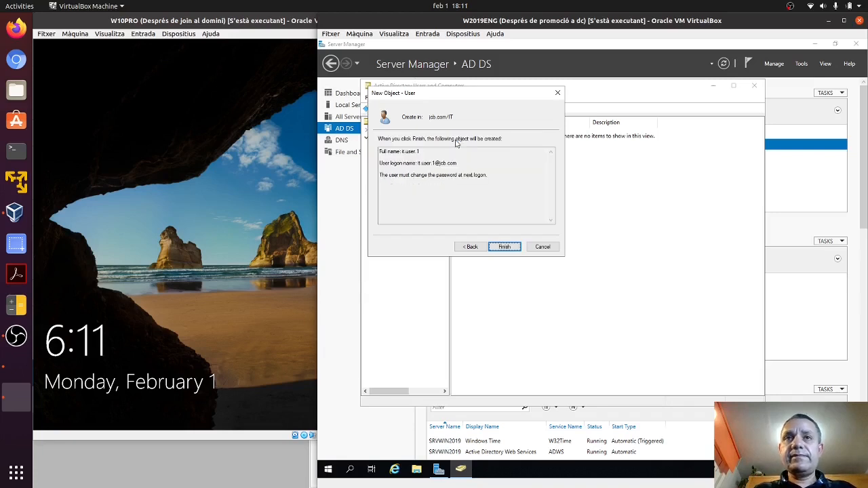
pyautogui.click(513, 246)
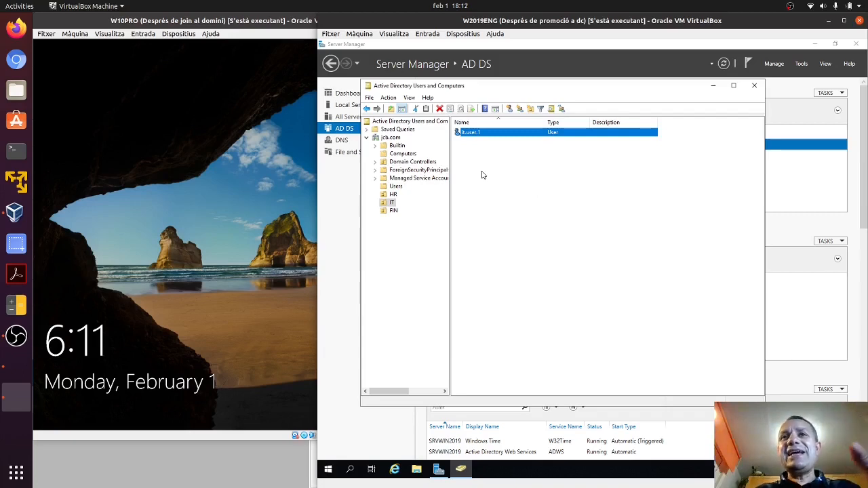
# Start a new user in the FIN organizational unit with first name and logon name fin.user.1, and proceed to the password settings.
pyautogui.click(393, 211)
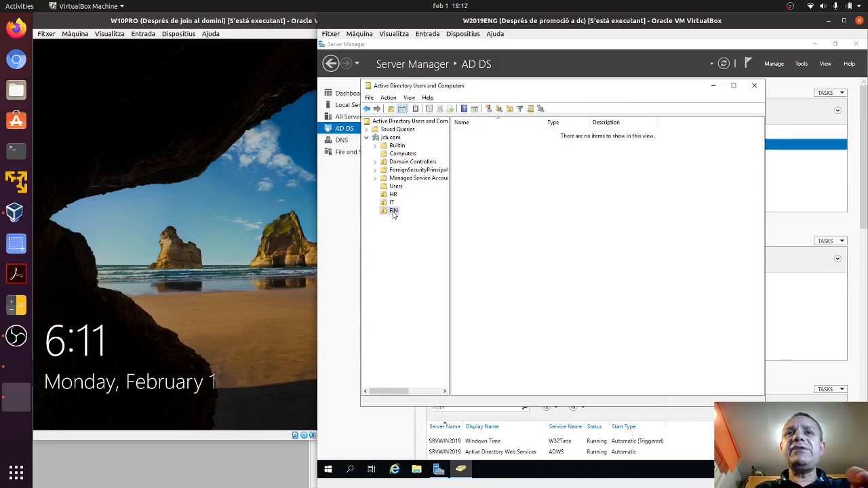
pyautogui.rightClick(479, 197)
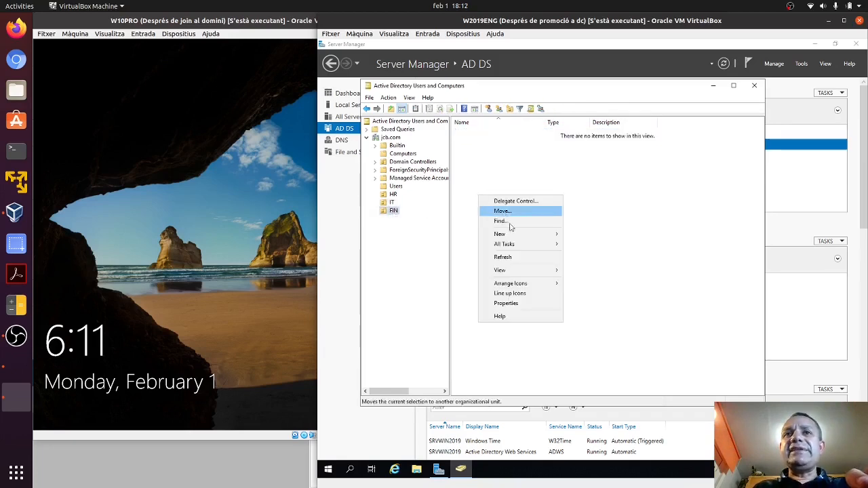
pyautogui.moveTo(519, 234)
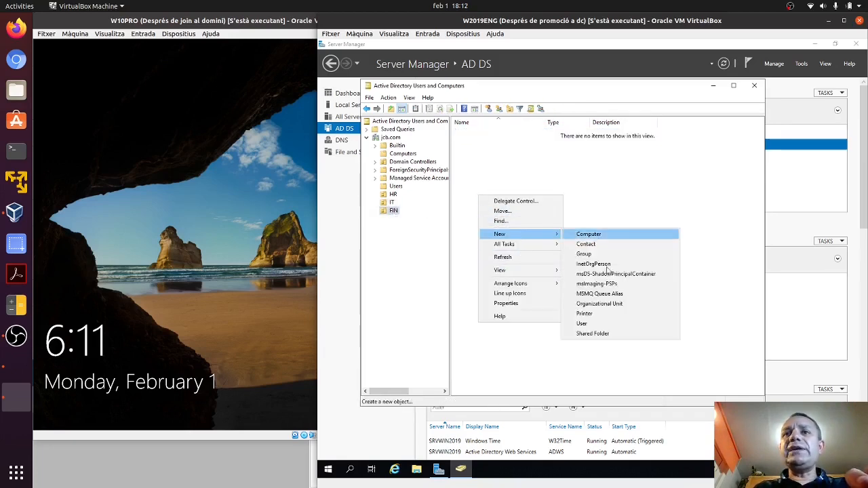
pyautogui.click(613, 324)
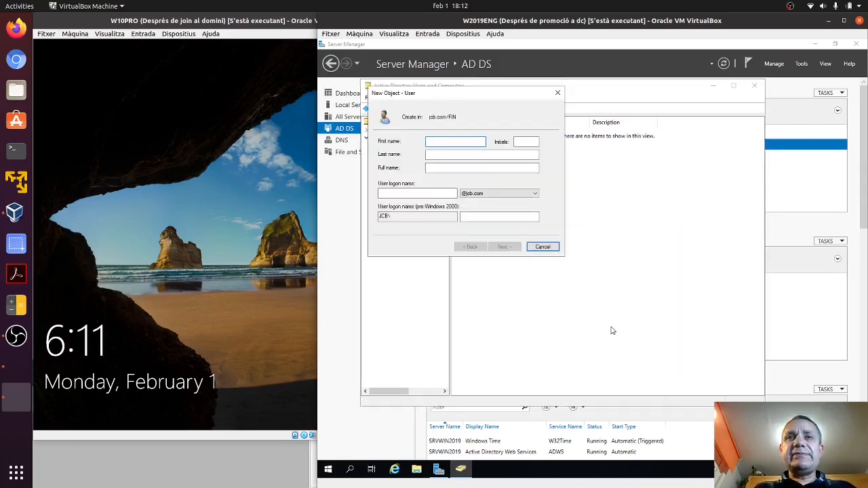
pyautogui.write('fin.user 1')
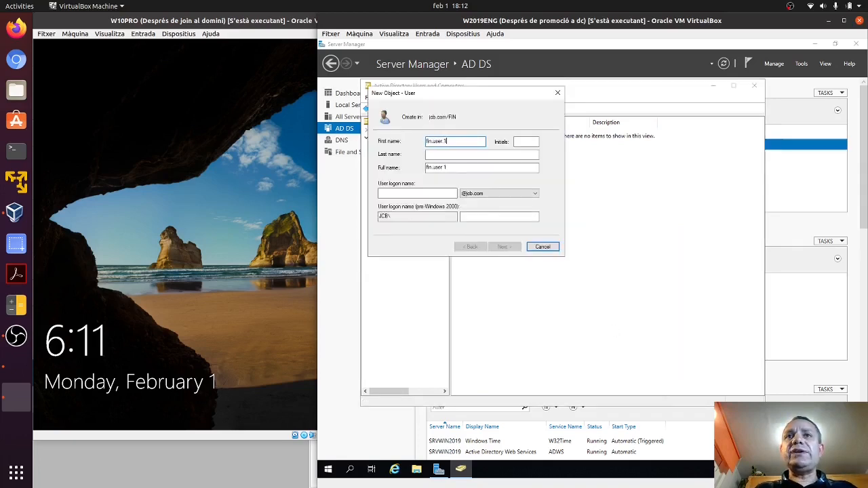
pyautogui.click(413, 194)
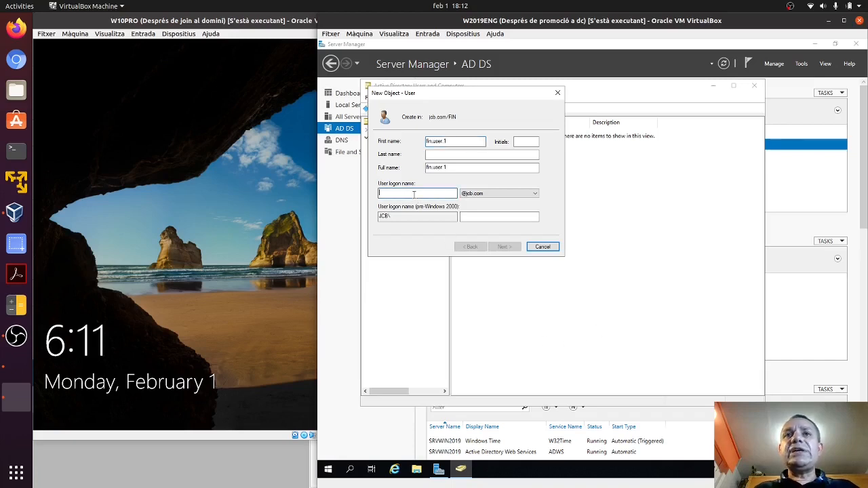
pyautogui.write('fi')
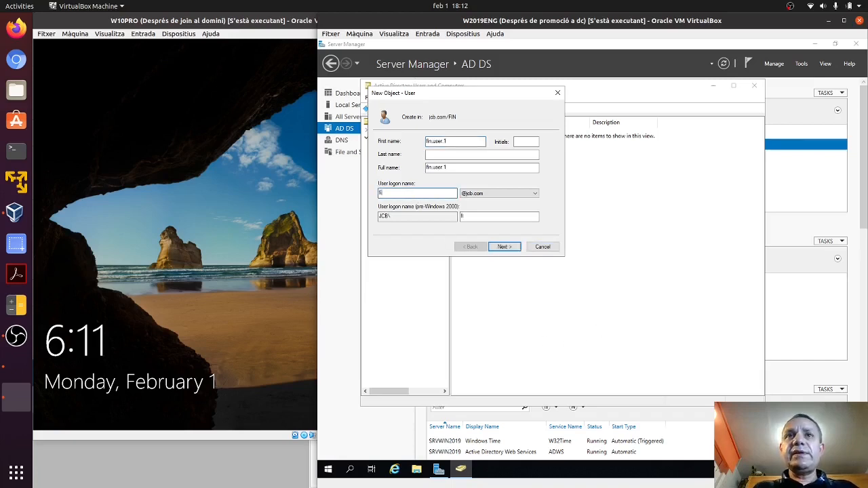
pyautogui.write('n.user 1')
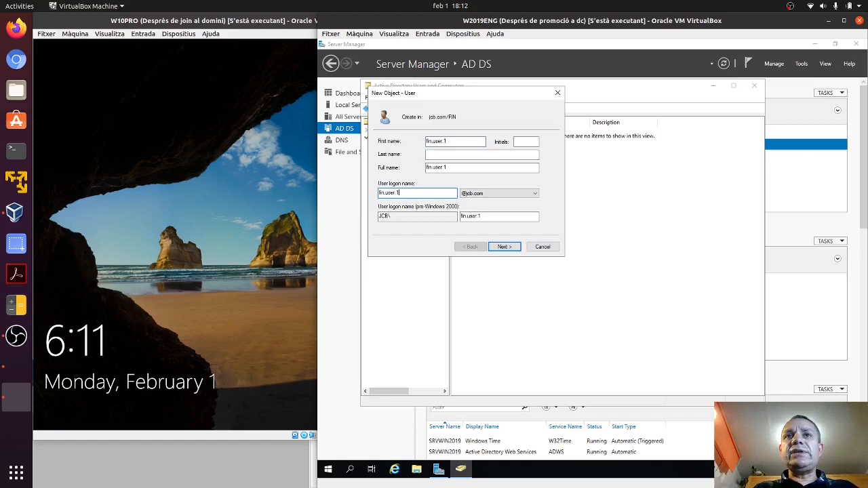
pyautogui.click(505, 247)
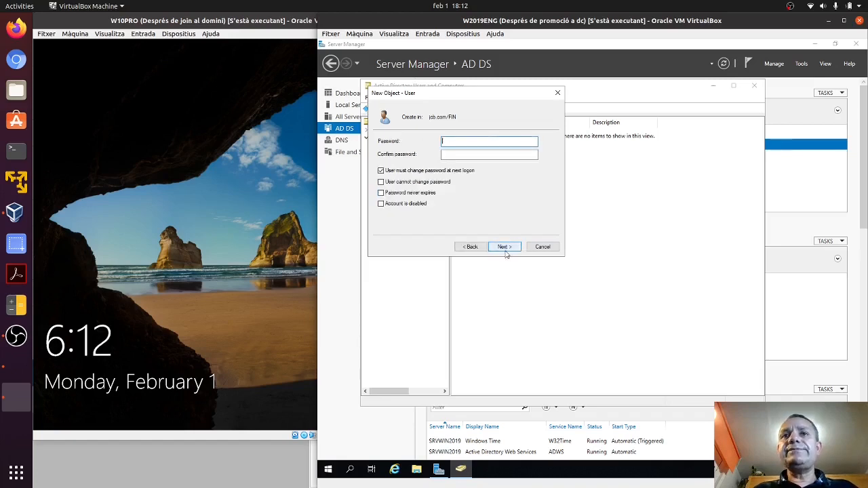
# Turn off the required password change at next logon and try to finish creating fin.user.1 with a blank password.
pyautogui.click(416, 174)
pyautogui.click(503, 247)
pyautogui.click(503, 247)
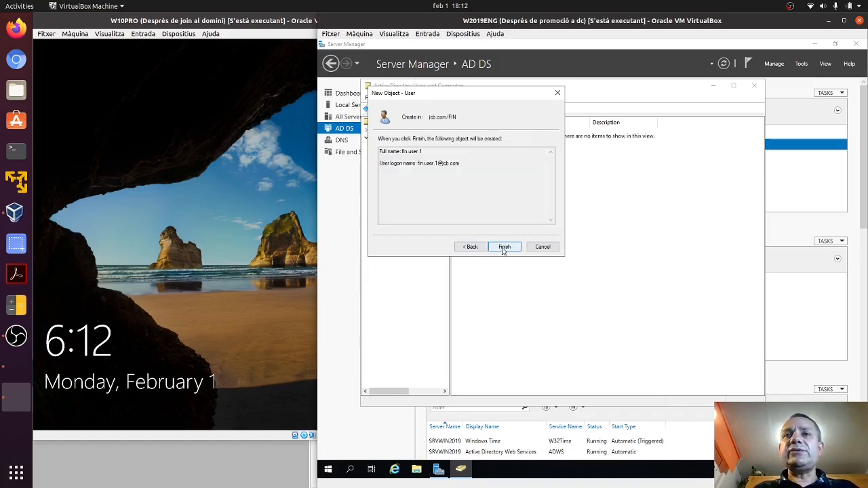
pyautogui.click(662, 290)
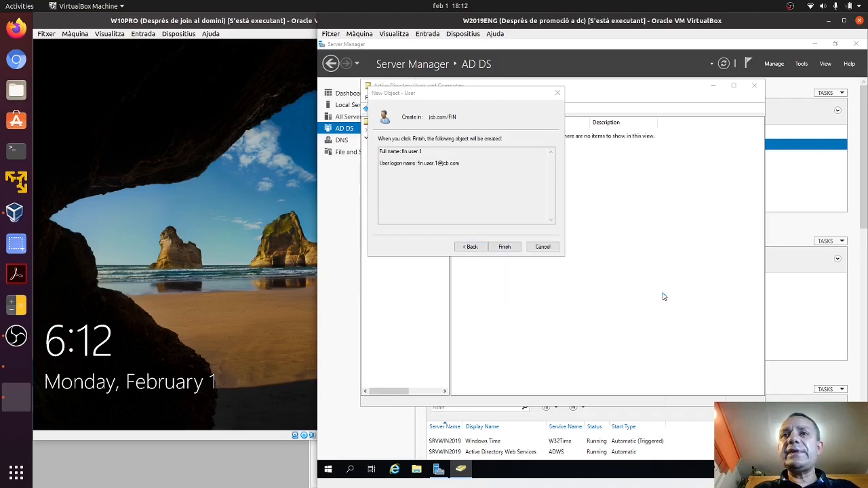
# Return to the password settings, enter and confirm the account password for fin.user.1, and finish creating the user.
pyautogui.click(471, 247)
pyautogui.click(463, 143)
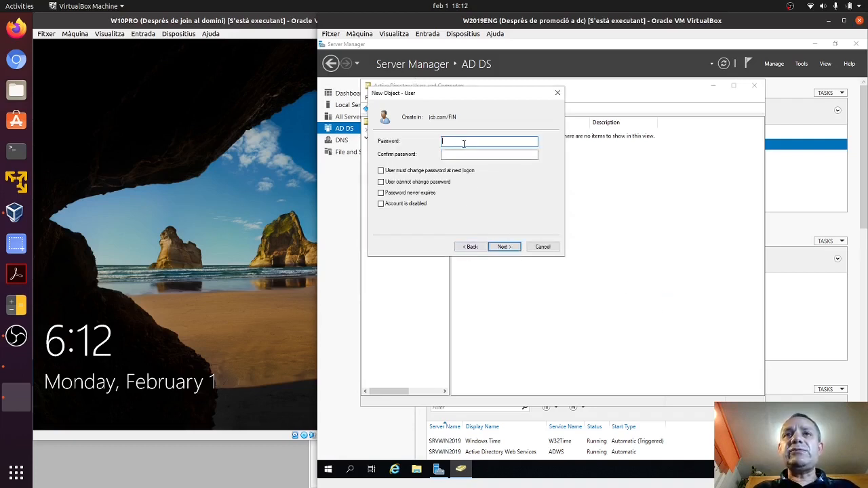
pyautogui.write('••')
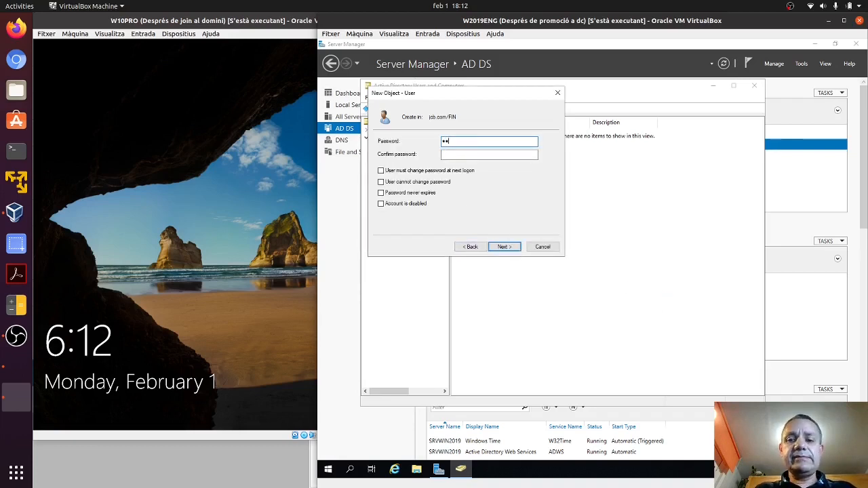
pyautogui.write('••')
pyautogui.press('Tab')
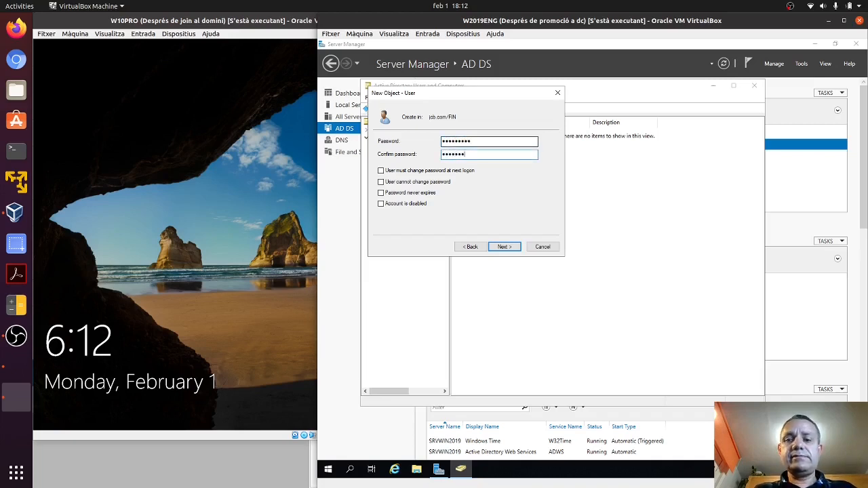
pyautogui.write('•••••••••')
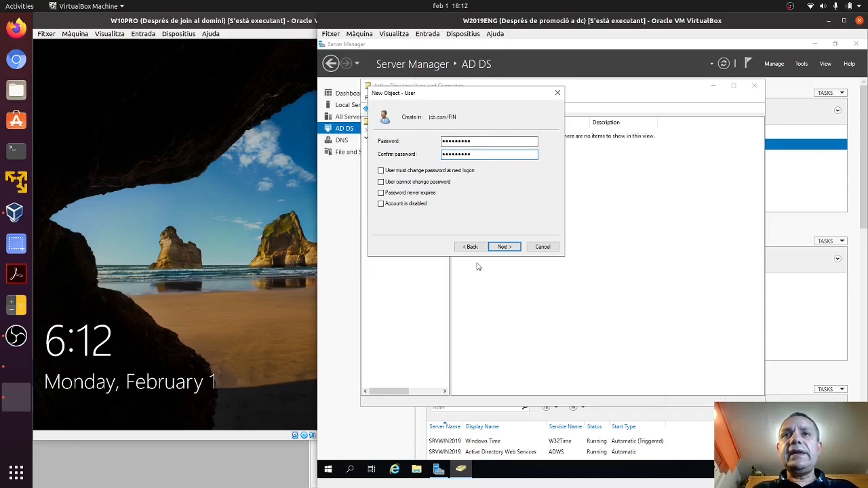
pyautogui.click(504, 248)
pyautogui.click(504, 248)
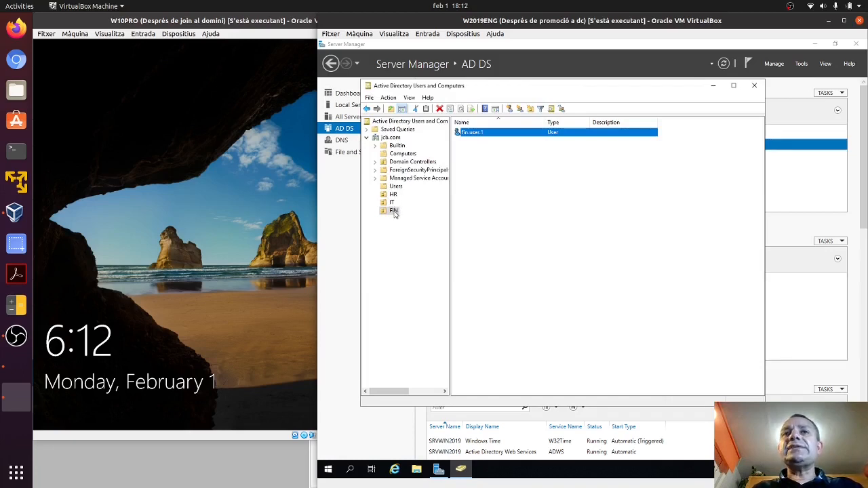
# Review the general properties of fin.user.1 and close them without changes.
pyautogui.doubleClick(483, 134)
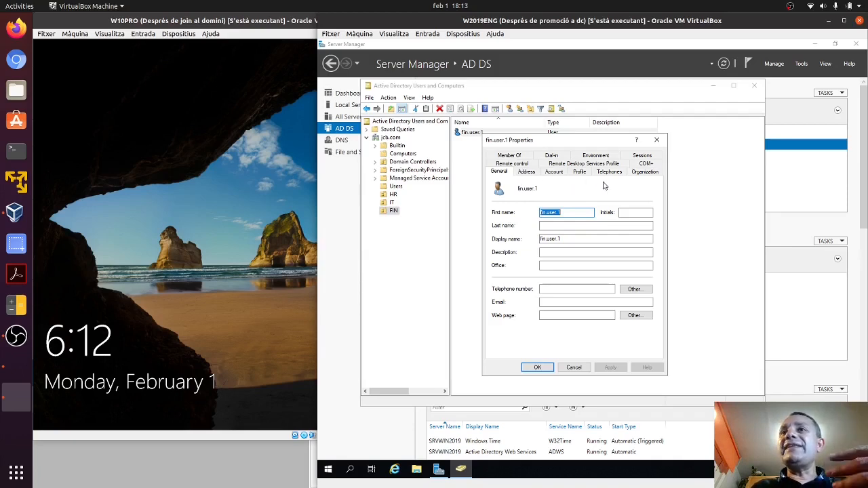
pyautogui.click(587, 371)
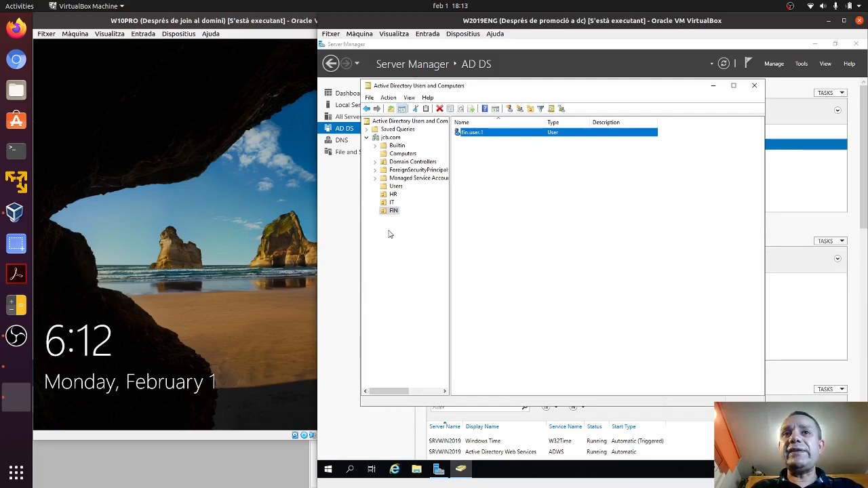
# Review the members of the Domain Users group in the Users container, checking the fin, hr and it users, and close its properties.
pyautogui.click(394, 186)
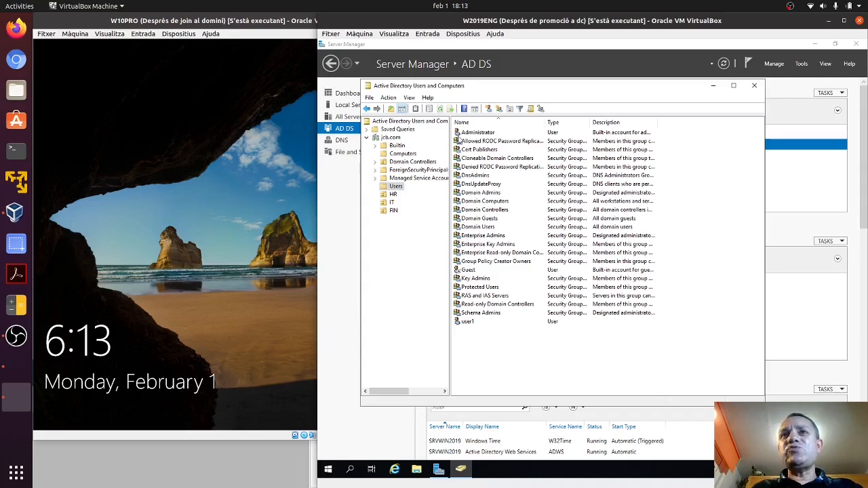
pyautogui.doubleClick(470, 228)
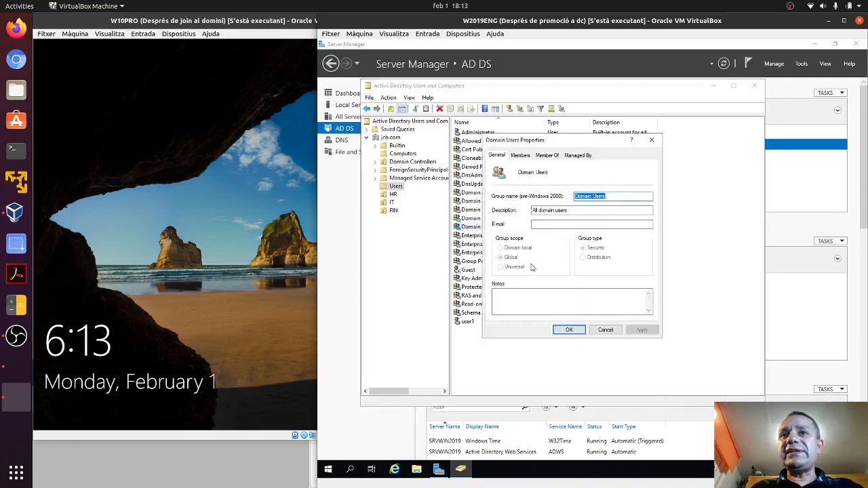
pyautogui.click(521, 156)
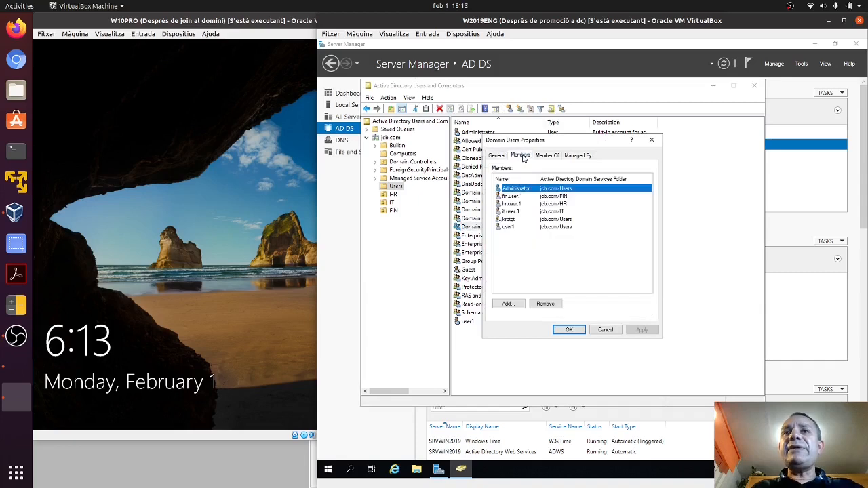
pyautogui.click(548, 196)
pyautogui.click(550, 204)
pyautogui.click(551, 214)
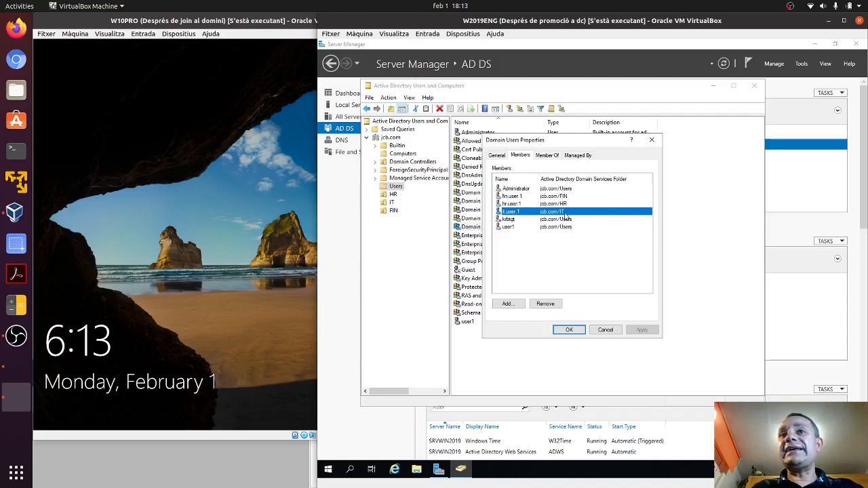
pyautogui.click(569, 330)
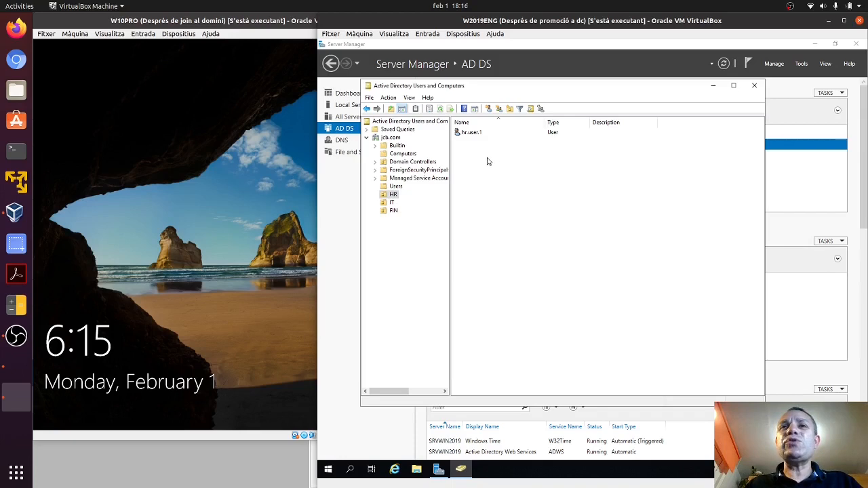
# Create a global security group named HR Group in the HR organizational unit.
pyautogui.click(528, 251)
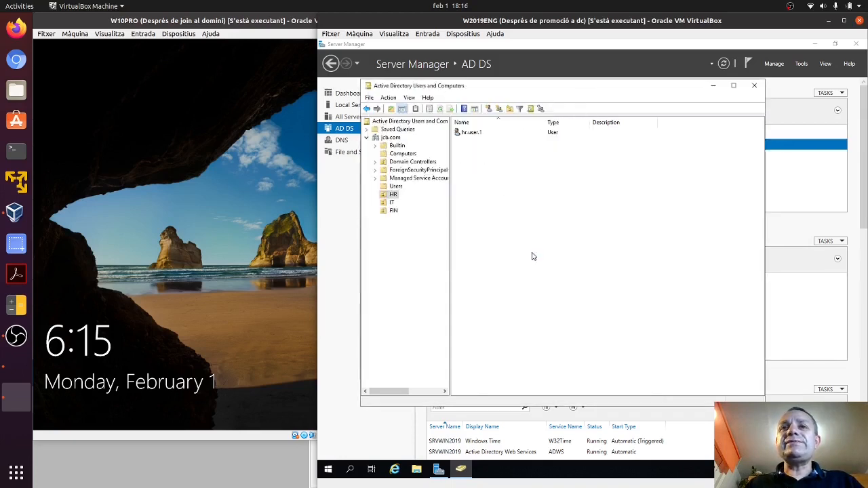
pyautogui.rightClick(494, 198)
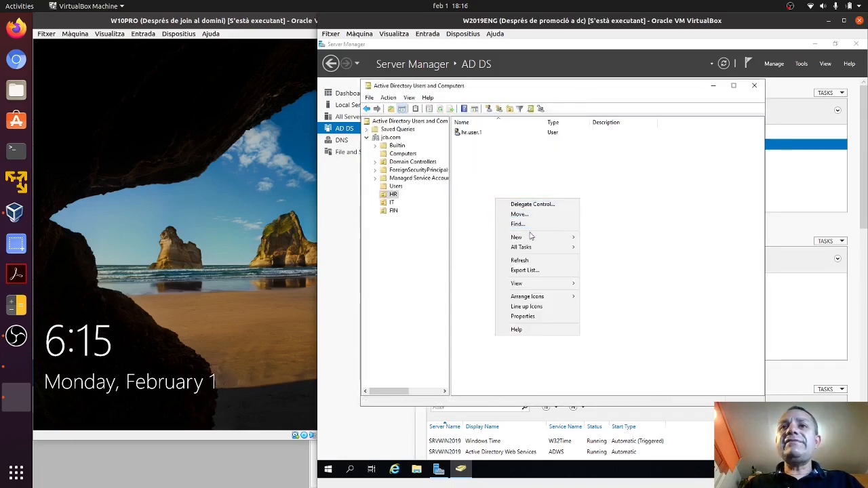
pyautogui.moveTo(533, 237)
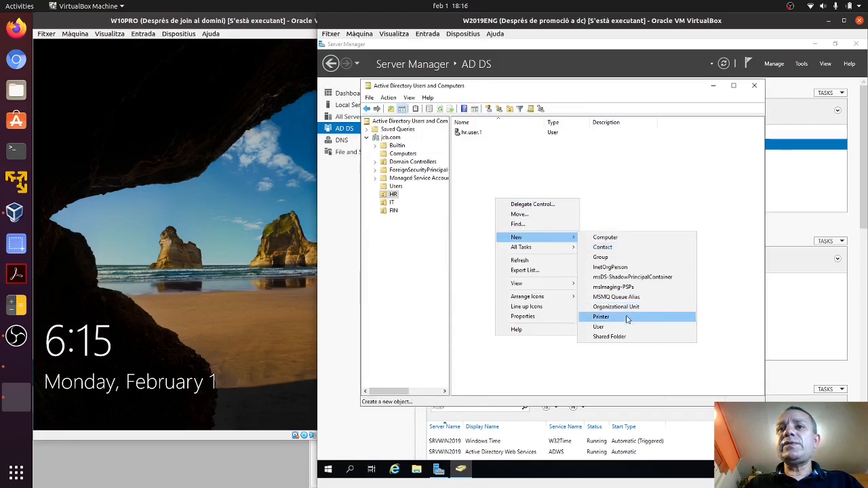
pyautogui.click(613, 258)
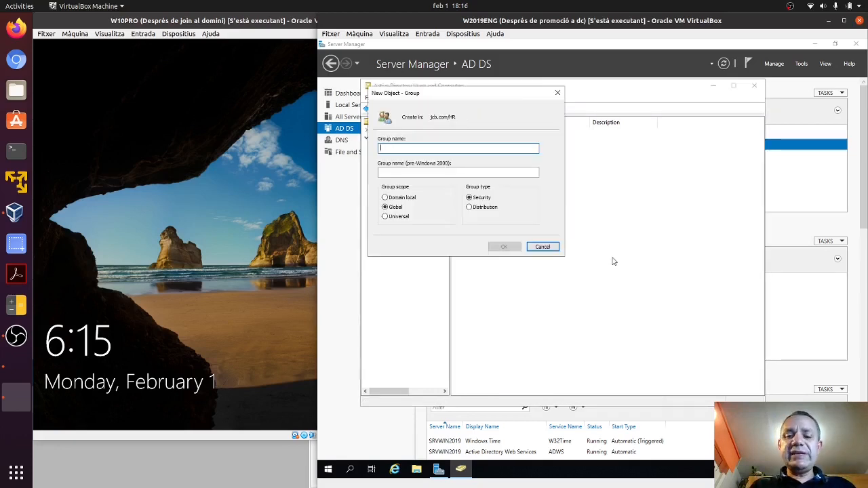
pyautogui.write('HR')
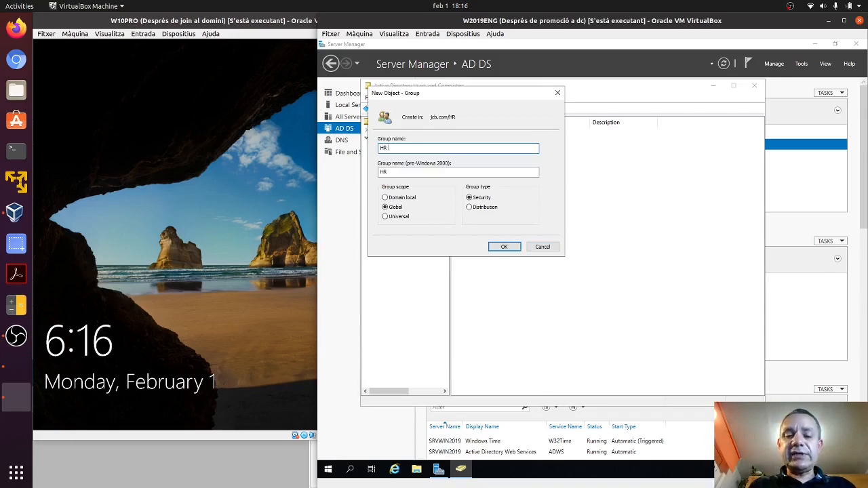
pyautogui.write(' Group')
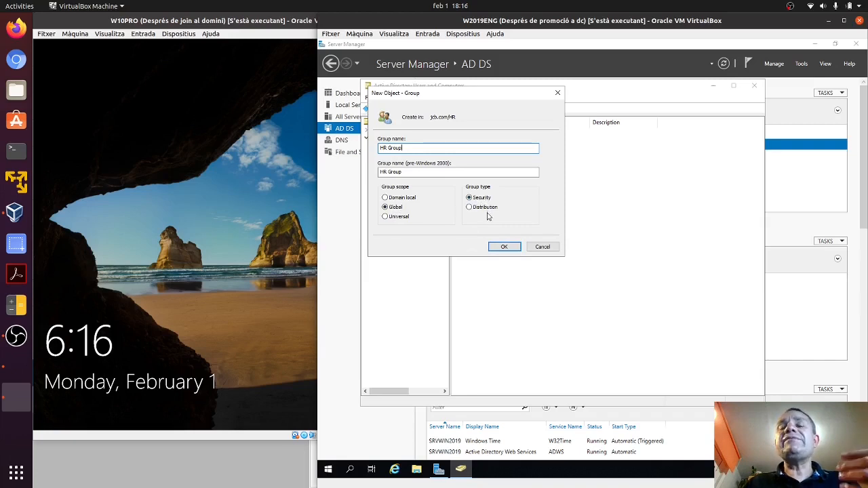
pyautogui.click(505, 247)
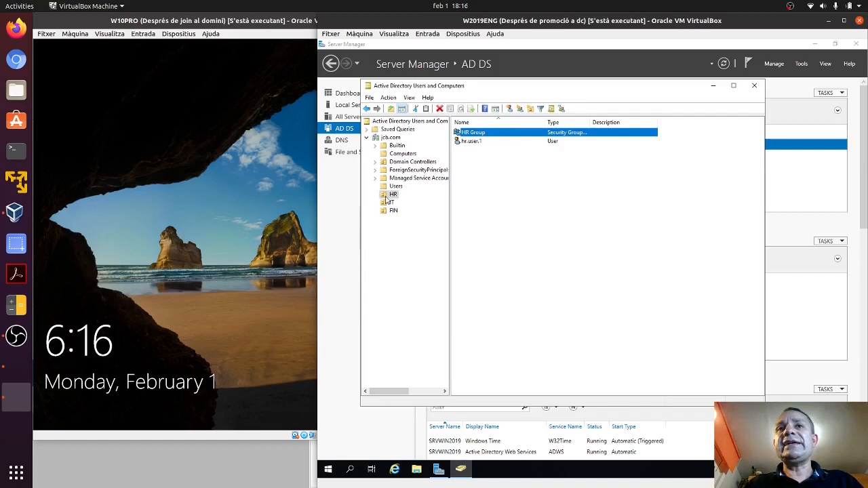
# Add hr.user.1 to HR Group through the user's group memberships, apply the change and close the properties.
pyautogui.doubleClick(477, 142)
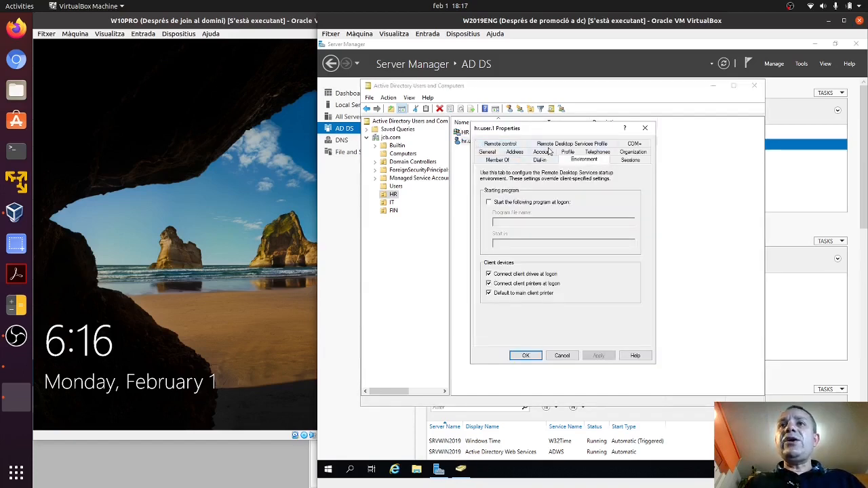
pyautogui.click(506, 160)
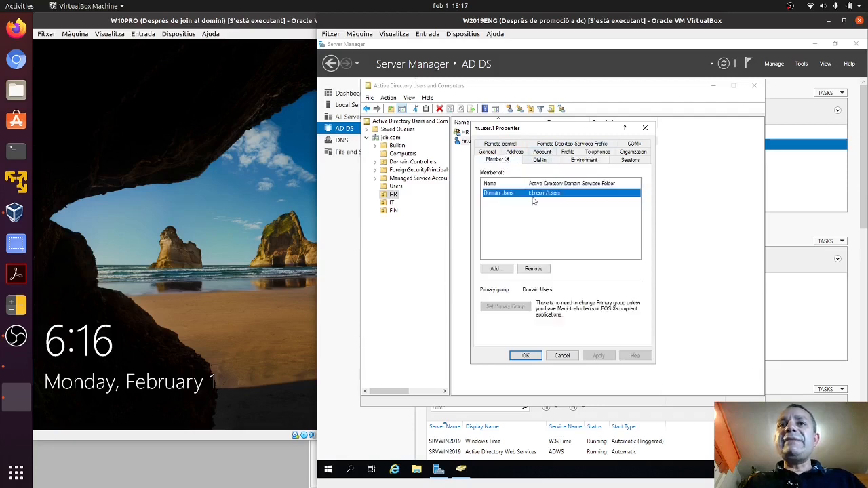
pyautogui.click(494, 268)
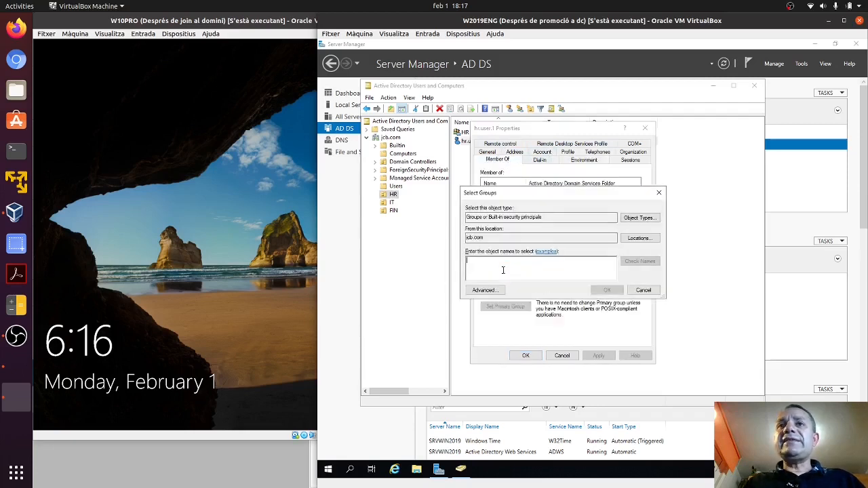
pyautogui.write('hr')
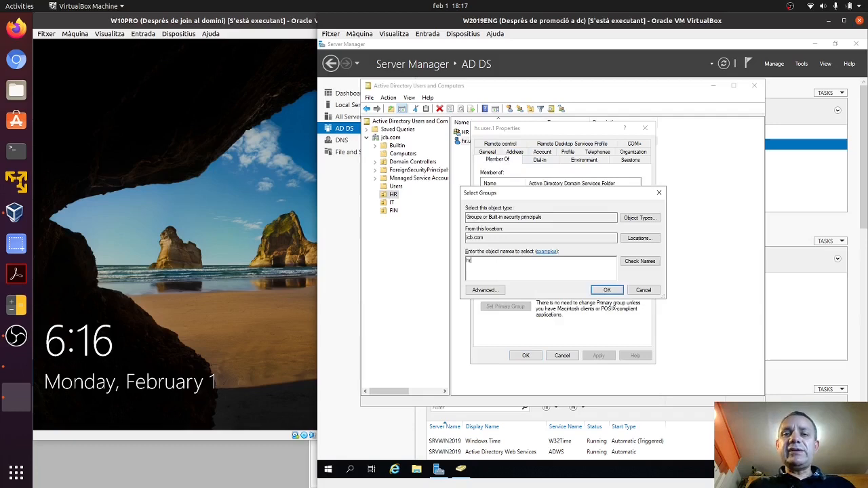
pyautogui.write(' group')
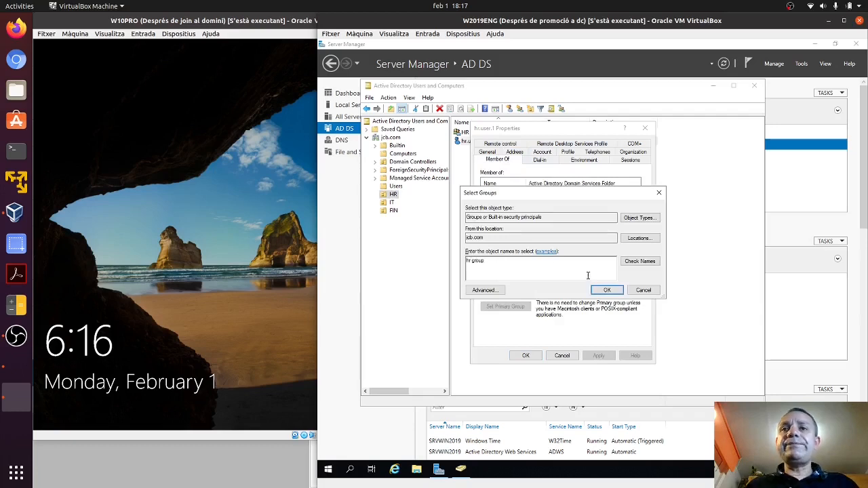
pyautogui.click(597, 292)
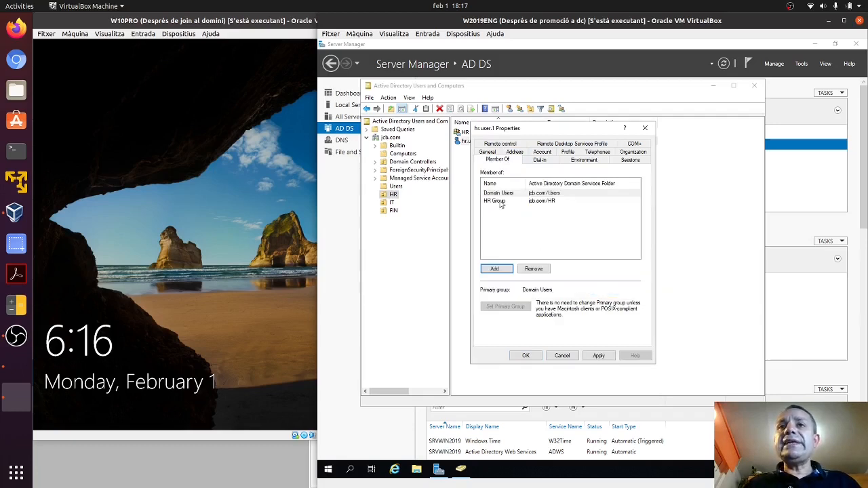
pyautogui.click(595, 357)
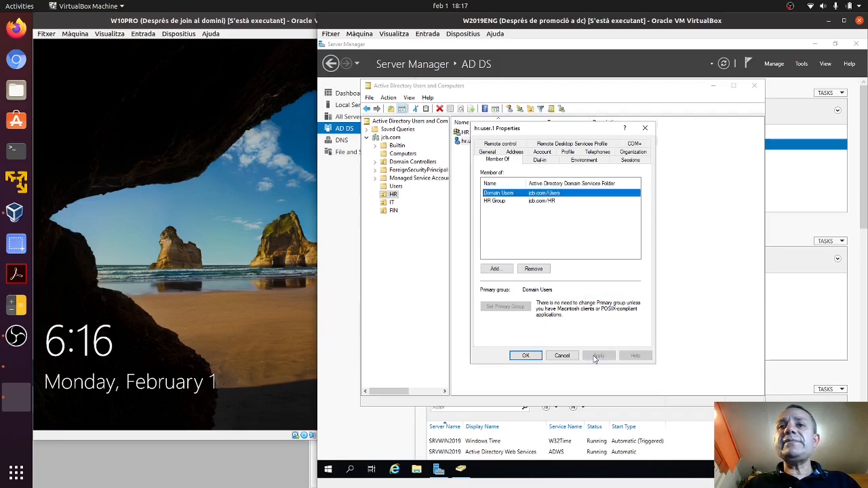
pyautogui.click(527, 355)
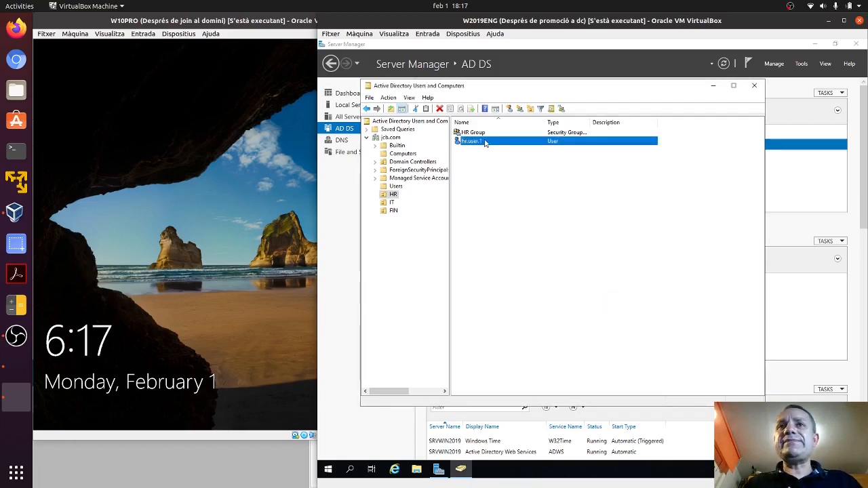
# Open the logon hours of hr.user.1 and deny logon for all hours from Sunday through Saturday.
pyautogui.doubleClick(484, 141)
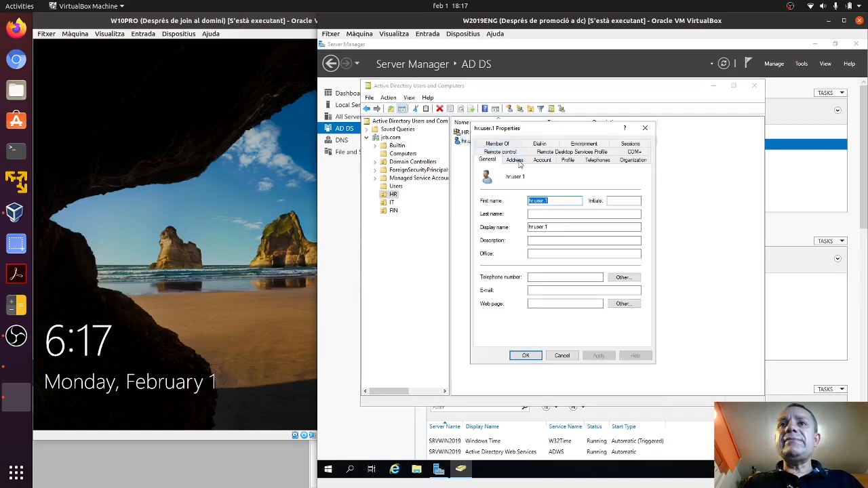
pyautogui.click(552, 163)
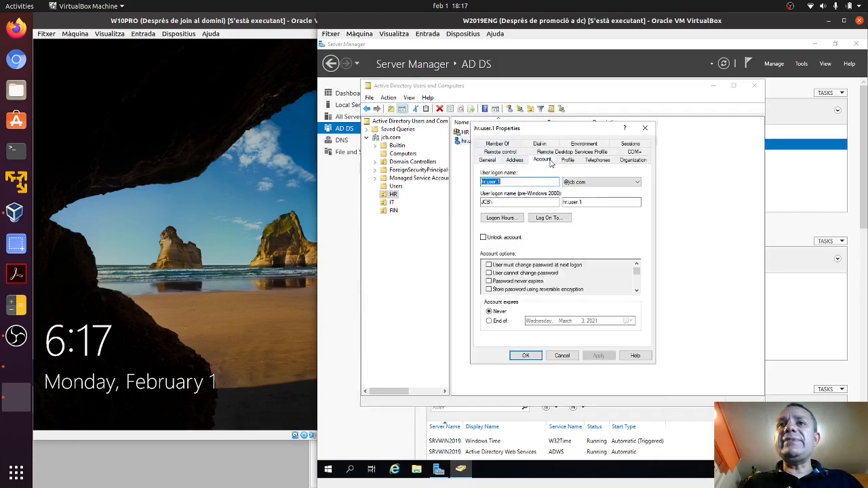
pyautogui.click(513, 220)
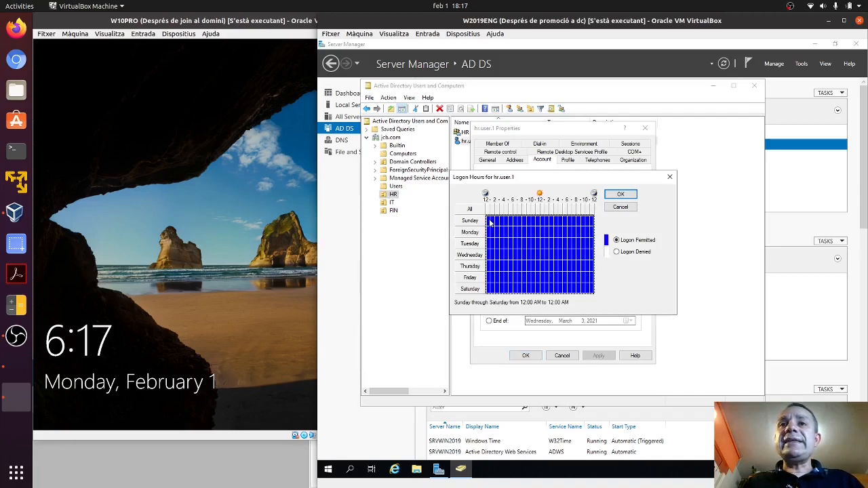
pyautogui.moveTo(489, 222); pyautogui.dragTo(595, 294)
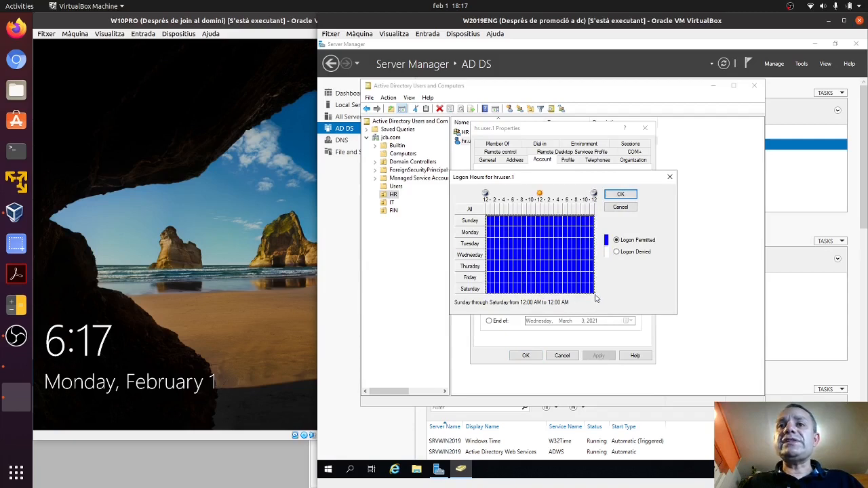
pyautogui.click(616, 253)
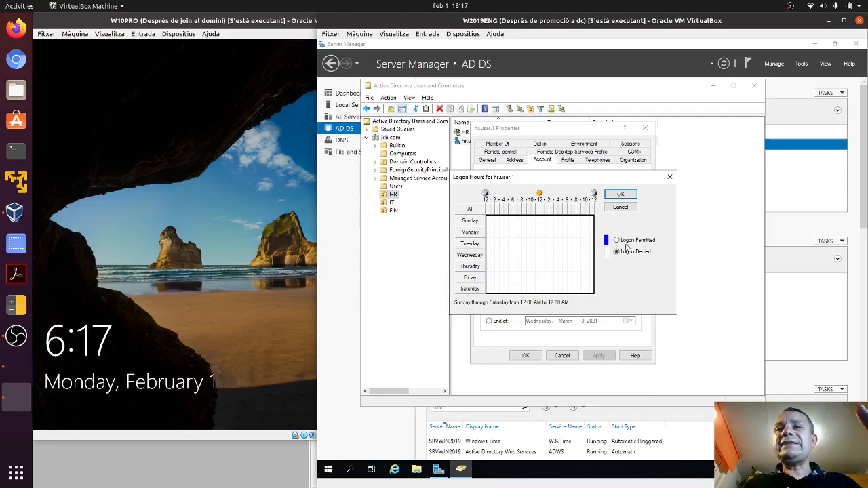
# Permit logon for hr.user.1 Monday through Friday from 7:00 AM to 9:00 PM and save the account properties.
pyautogui.click(533, 243)
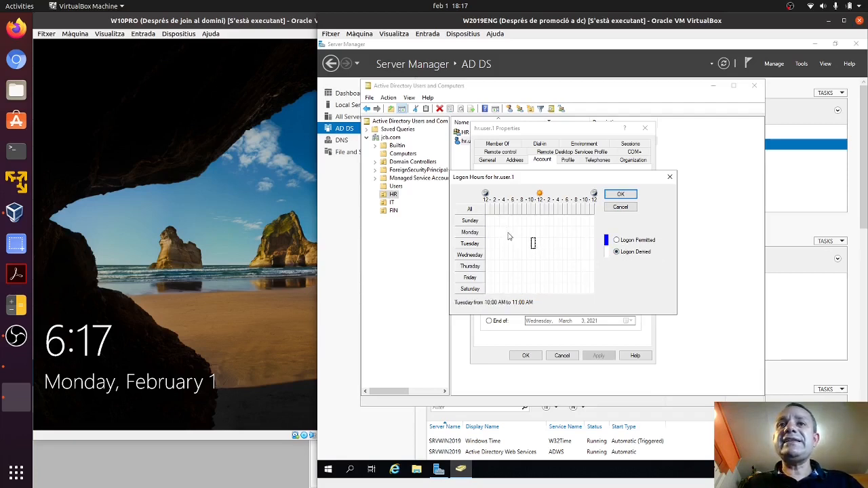
pyautogui.moveTo(520, 234); pyautogui.dragTo(580, 278)
pyautogui.click(616, 240)
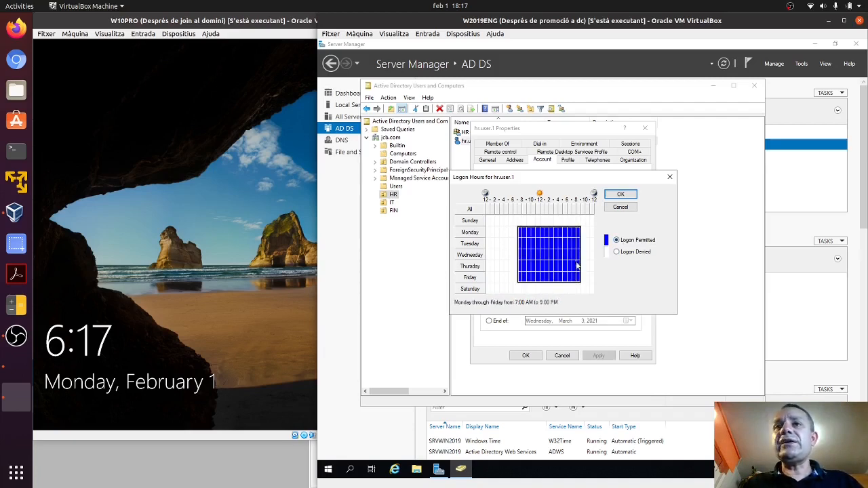
pyautogui.click(628, 197)
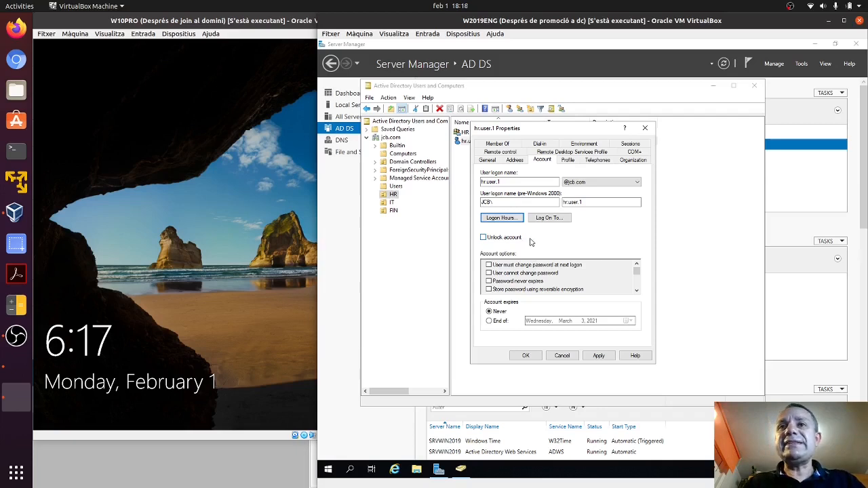
pyautogui.click(525, 356)
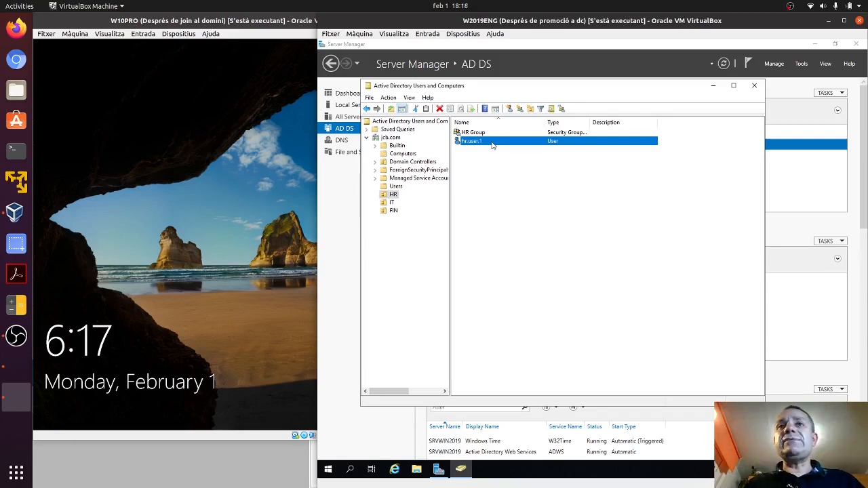
# Copy the user hr.user.1 in the HR organizational unit, using hr.user.2 as the first name and logon name.
pyautogui.rightClick(492, 141)
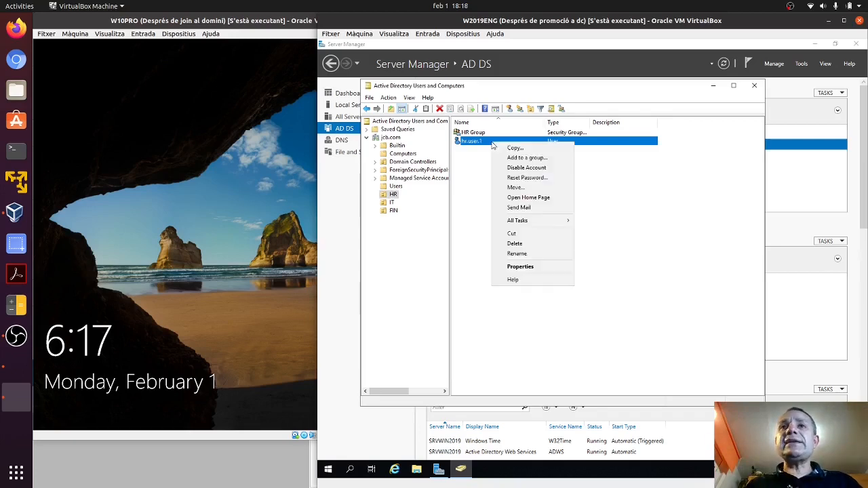
pyautogui.click(513, 149)
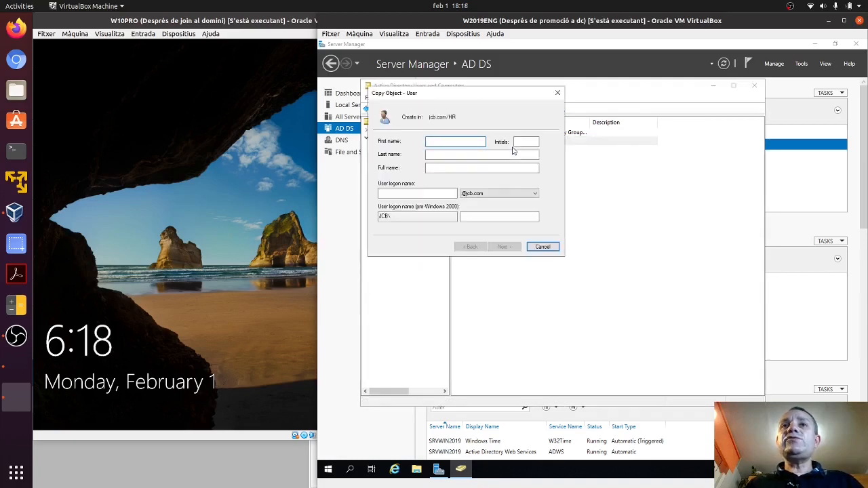
pyautogui.write('hr.u')
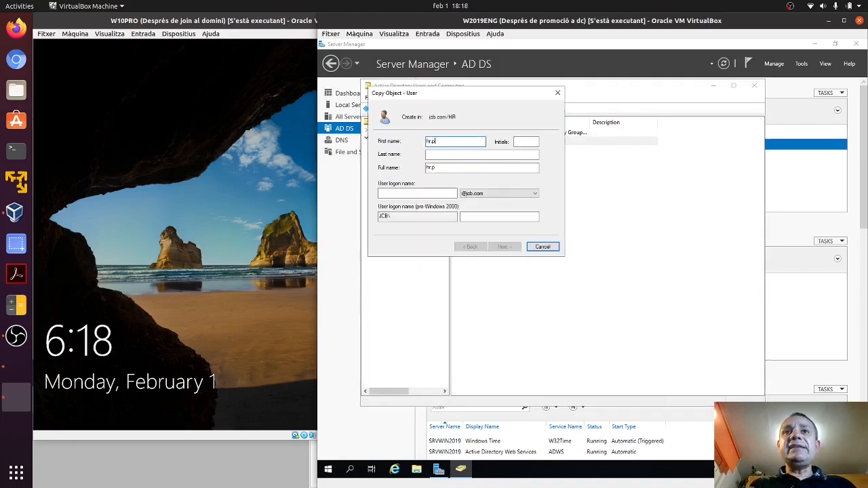
pyautogui.write('ser 2')
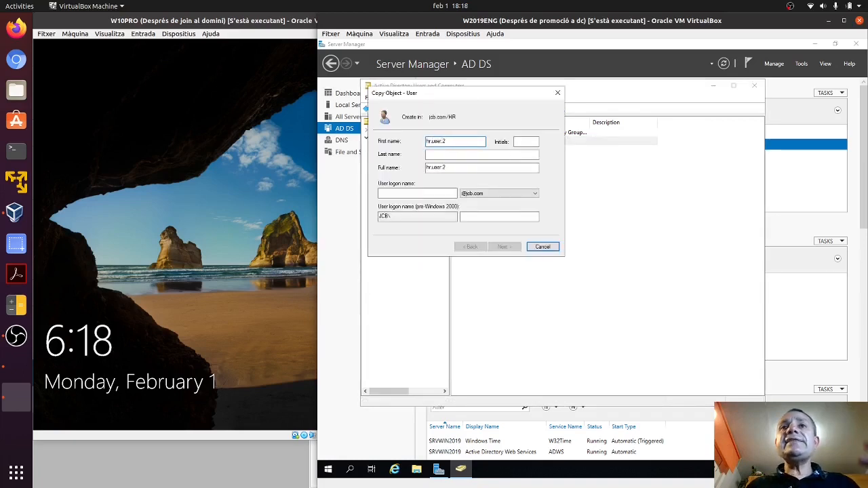
pyautogui.click(404, 192)
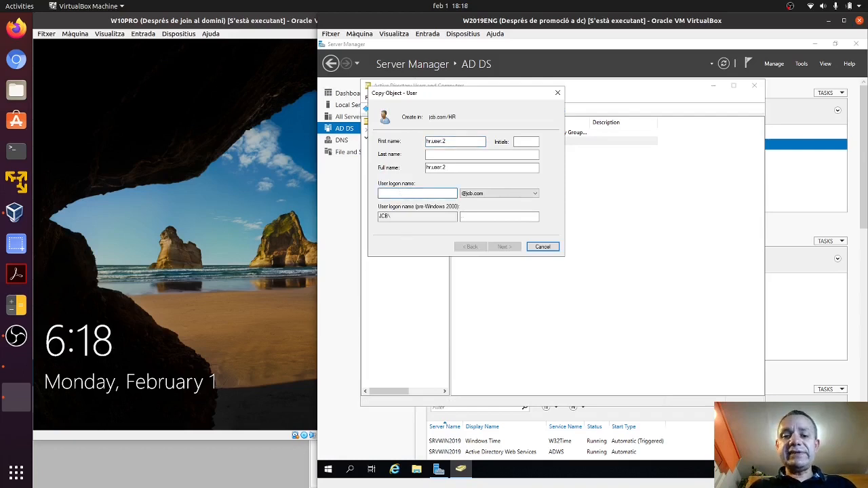
pyautogui.write('hr.user.2')
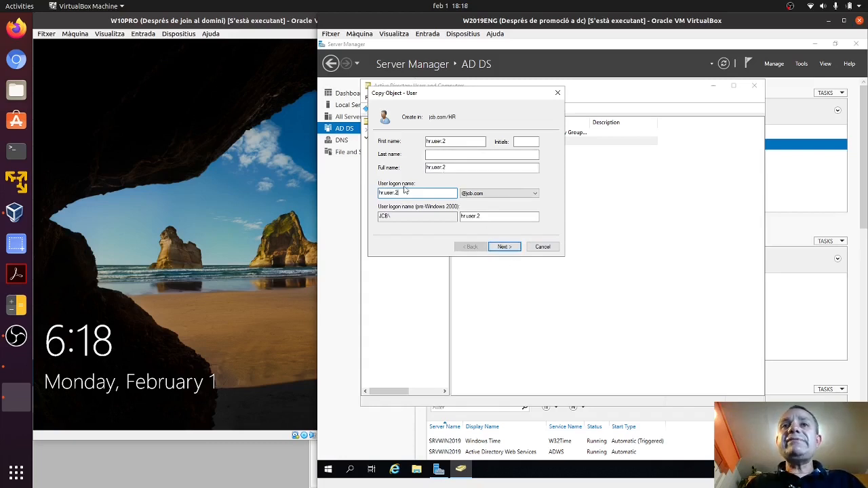
pyautogui.click(508, 248)
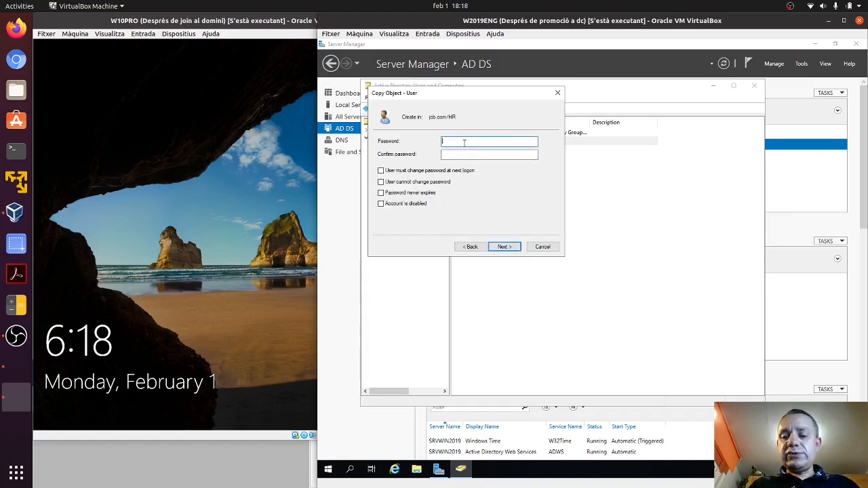
# Enter and confirm the account password for hr.user.2 and finish creating the copied user.
pyautogui.write('••••••••')
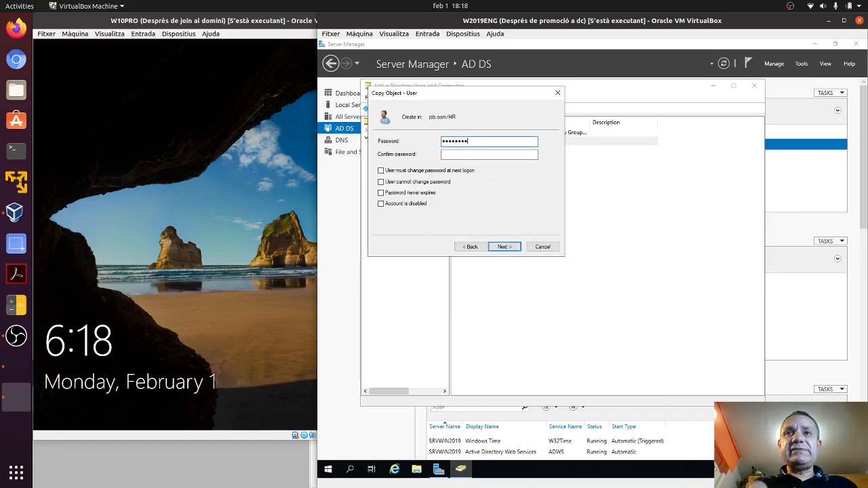
pyautogui.write('•')
pyautogui.press('Tab')
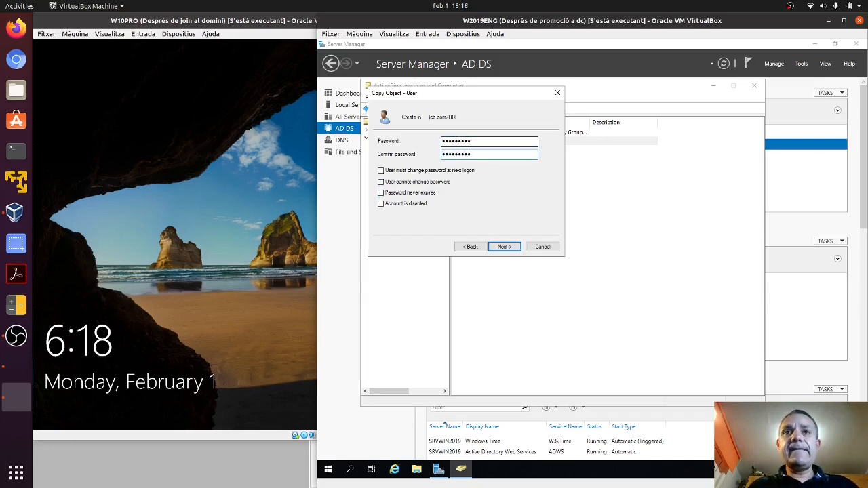
pyautogui.click(513, 248)
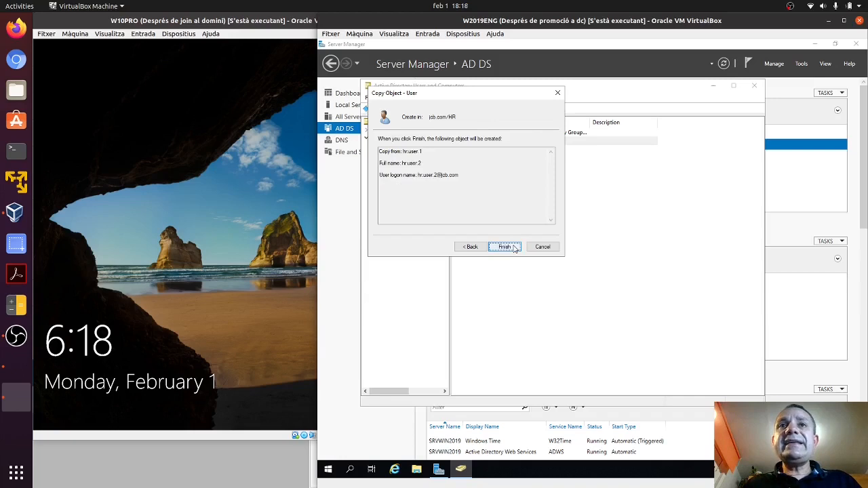
pyautogui.click(513, 247)
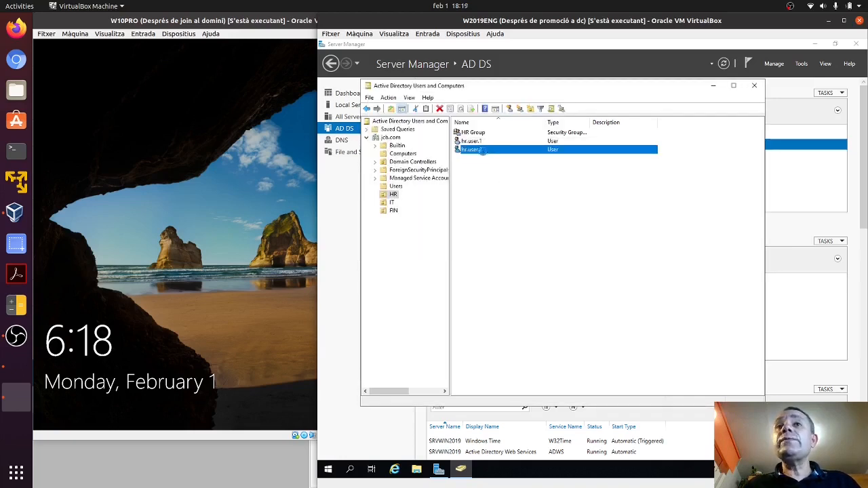
# Examine the group memberships and logon hours of hr.user.2, leaving the account's properties without changes.
pyautogui.doubleClick(482, 150)
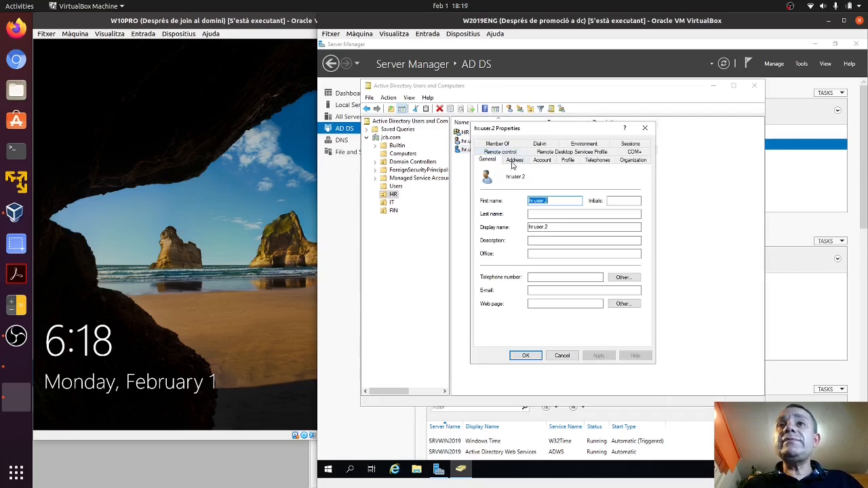
pyautogui.click(498, 145)
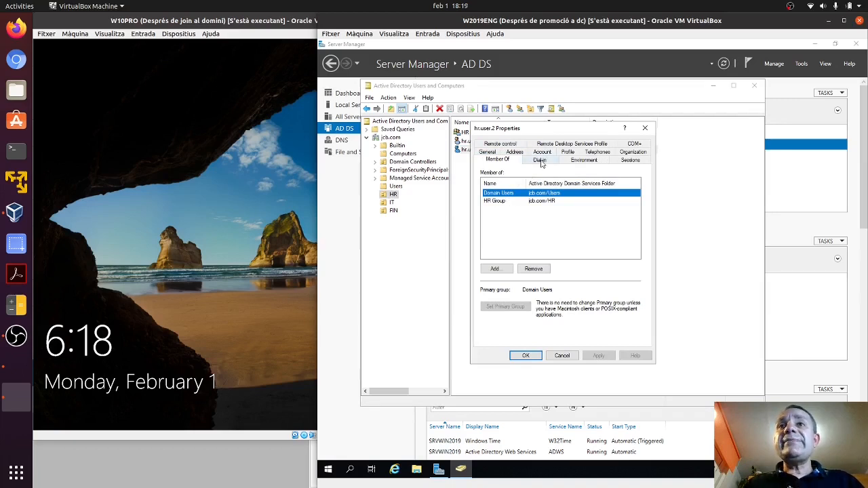
pyautogui.click(574, 161)
pyautogui.click(553, 157)
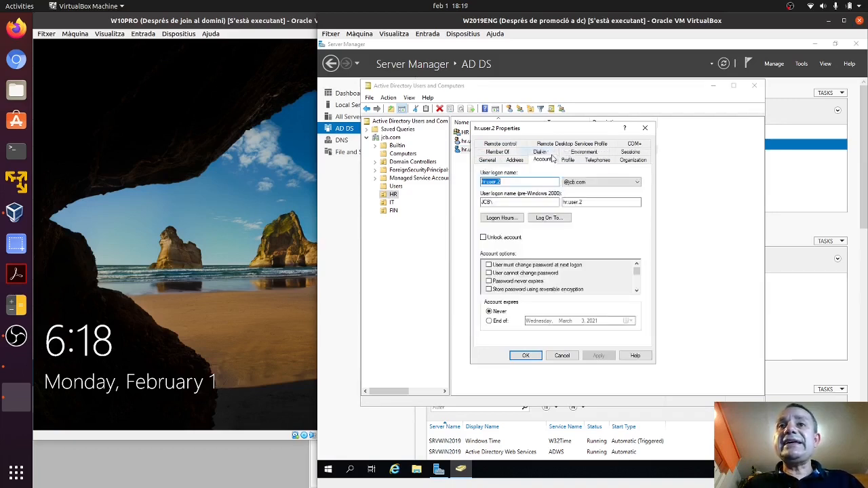
pyautogui.click(502, 218)
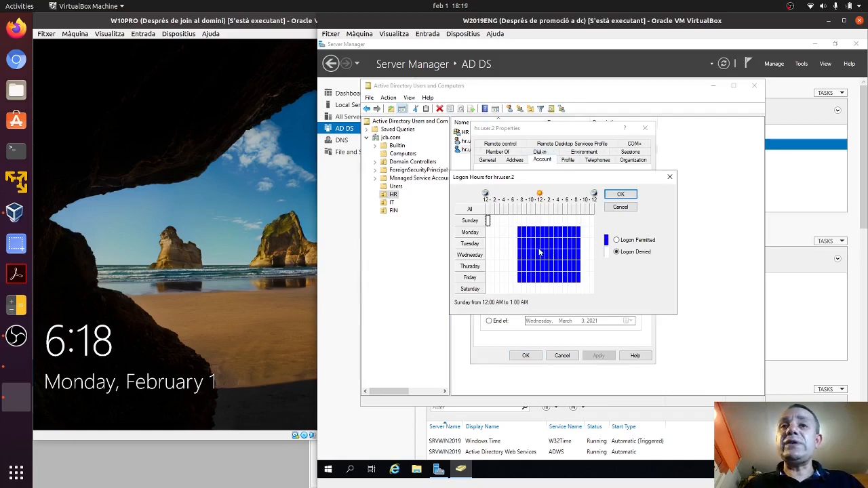
pyautogui.click(621, 194)
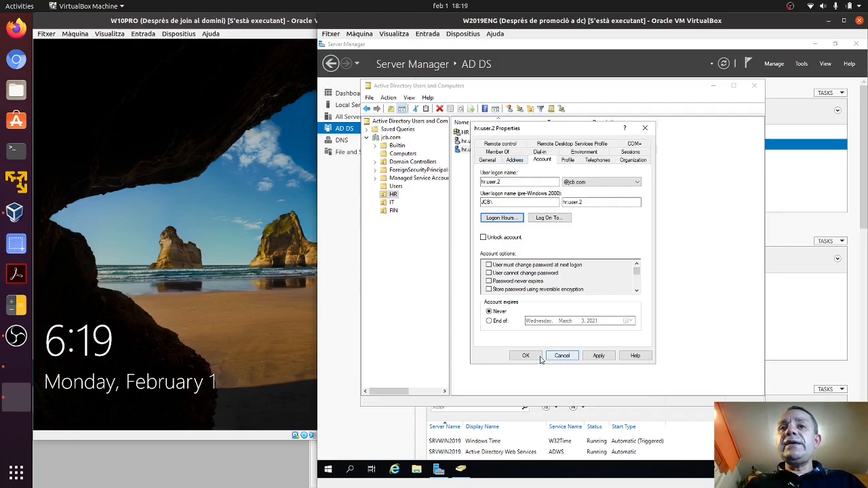
pyautogui.click(563, 357)
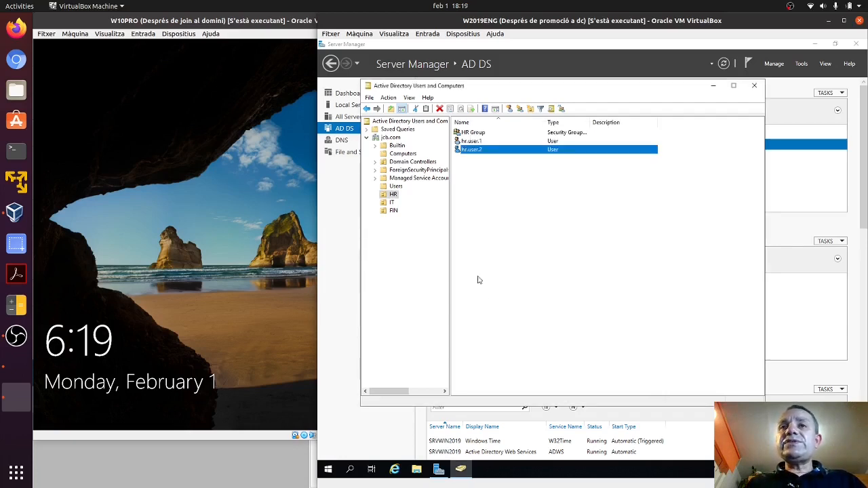
# Check the member list of HR Group and close its properties.
pyautogui.doubleClick(482, 134)
pyautogui.click(512, 145)
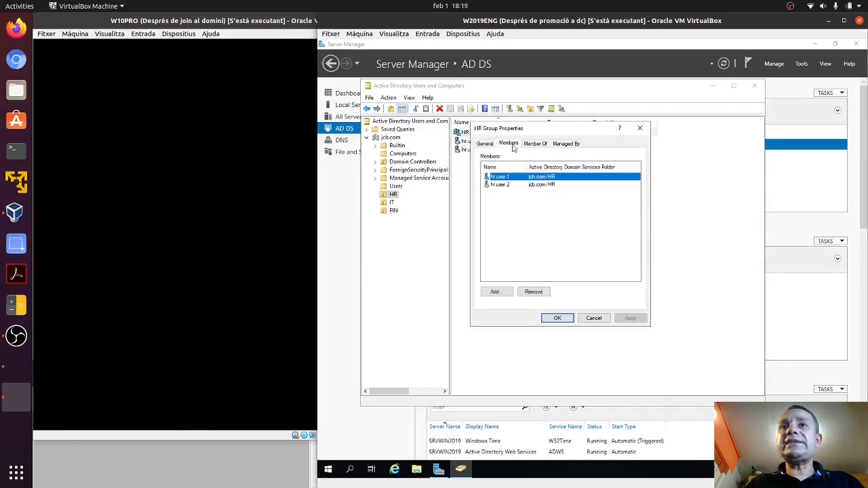
pyautogui.click(593, 318)
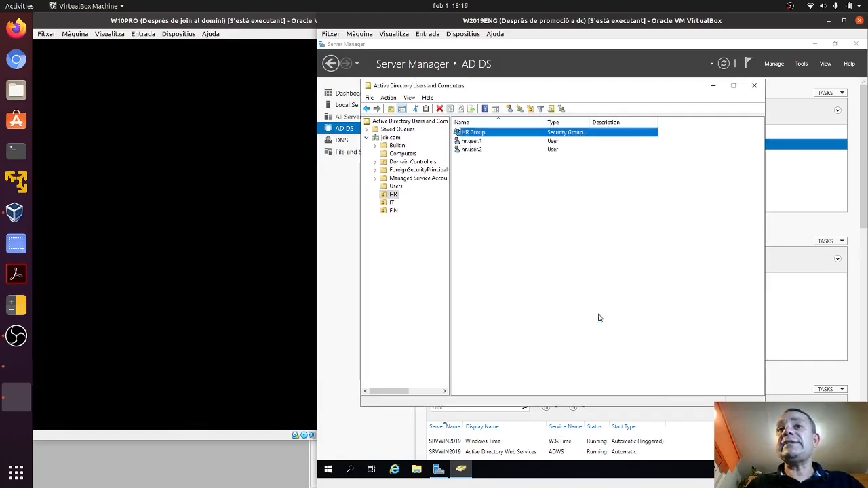
# Create a global security group named IT Group in the IT organizational unit.
pyautogui.click(393, 202)
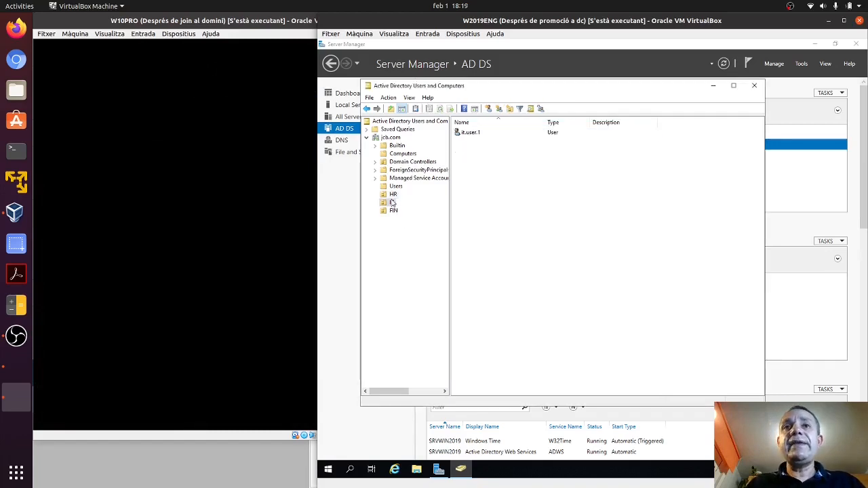
pyautogui.rightClick(474, 149)
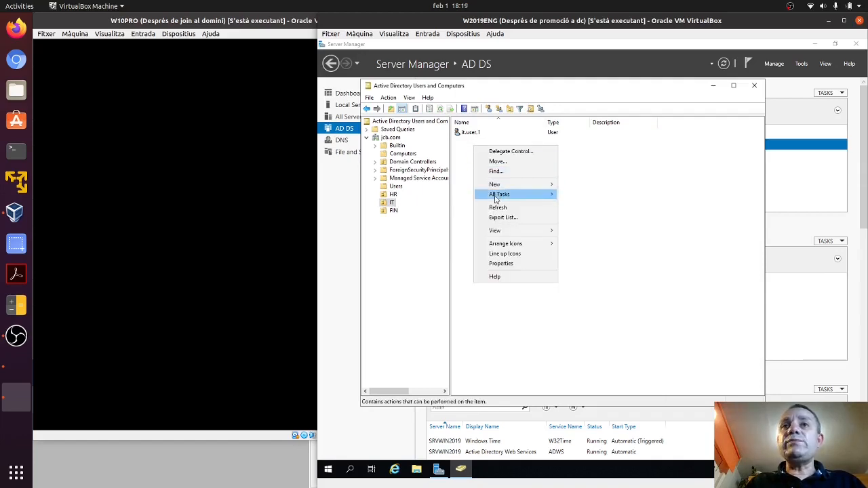
pyautogui.moveTo(496, 185)
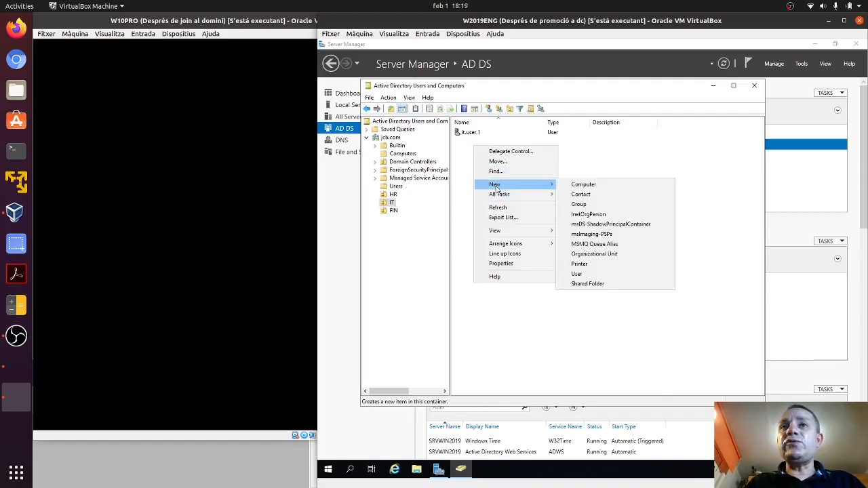
pyautogui.click(579, 204)
pyautogui.write('IT')
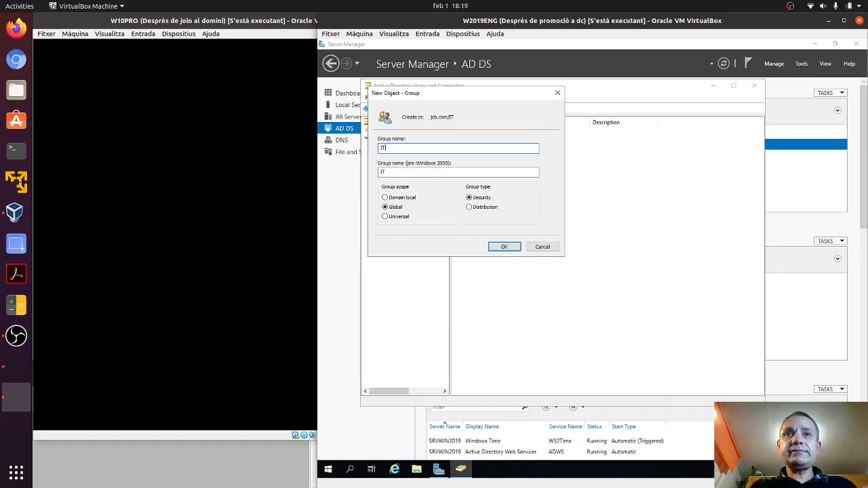
pyautogui.write(' Group')
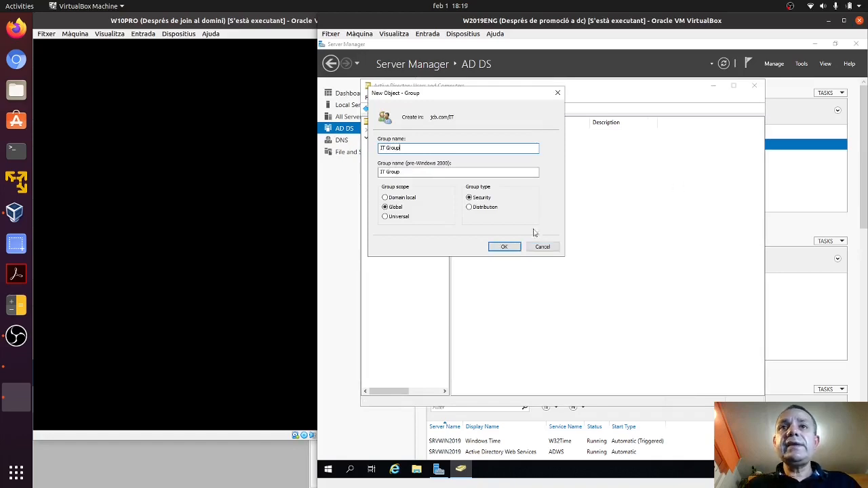
pyautogui.click(504, 246)
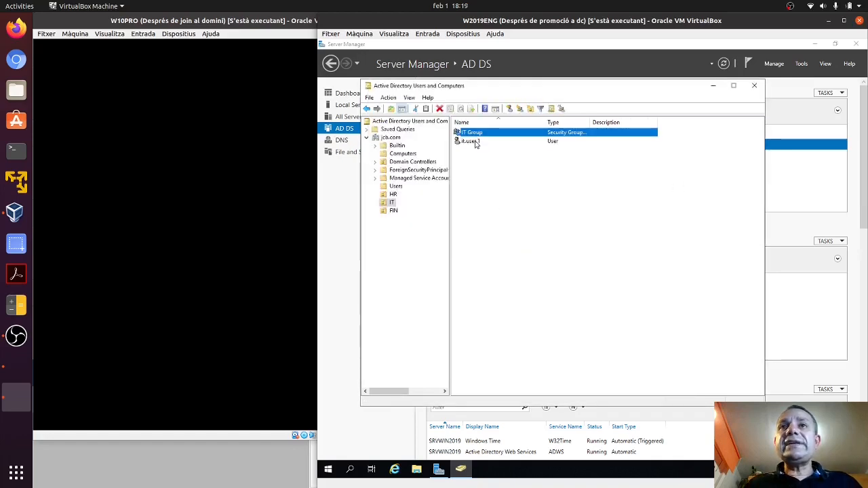
# Add it.user.1 as a member of IT Group, apply the change and close the group's properties.
pyautogui.doubleClick(476, 133)
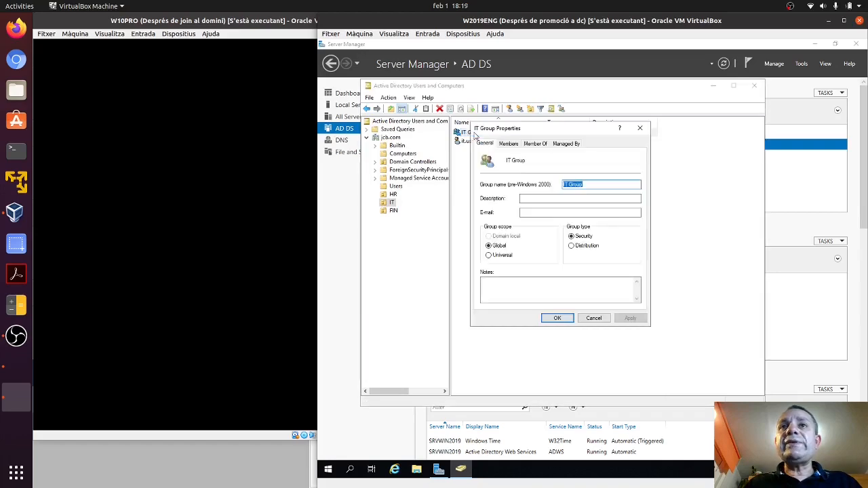
pyautogui.click(508, 144)
pyautogui.click(494, 291)
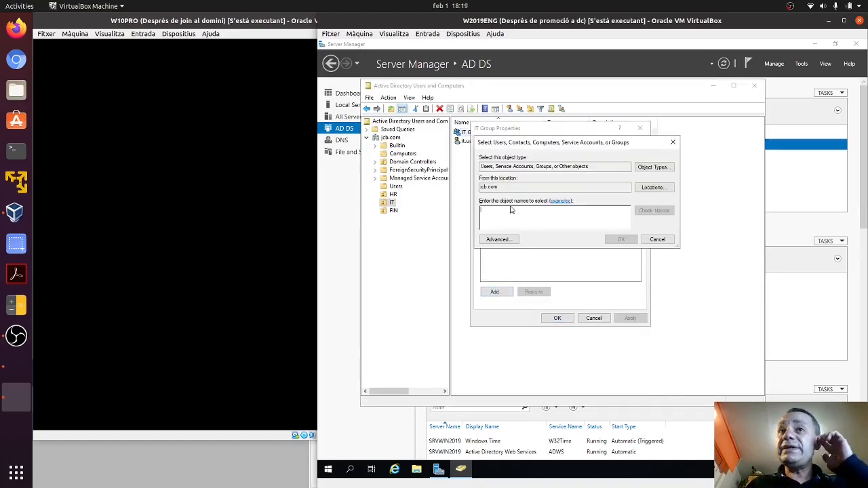
pyautogui.write('i')
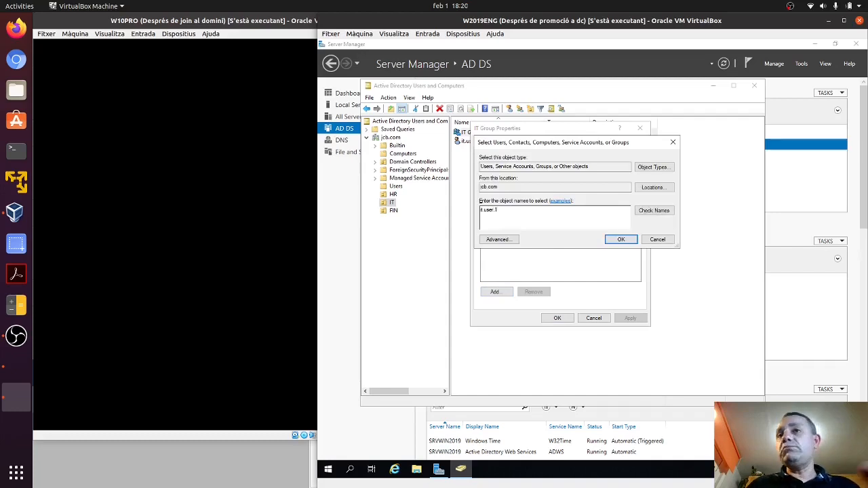
pyautogui.write('t.user.1')
pyautogui.click(621, 240)
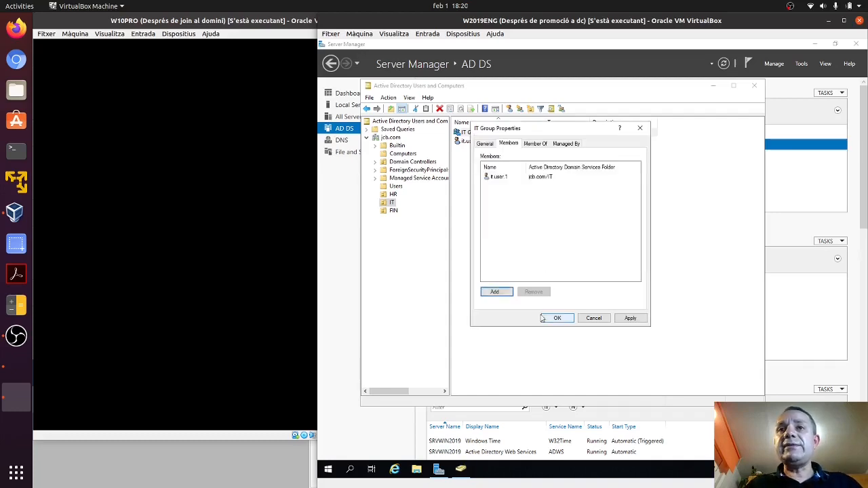
pyautogui.click(629, 318)
pyautogui.click(557, 318)
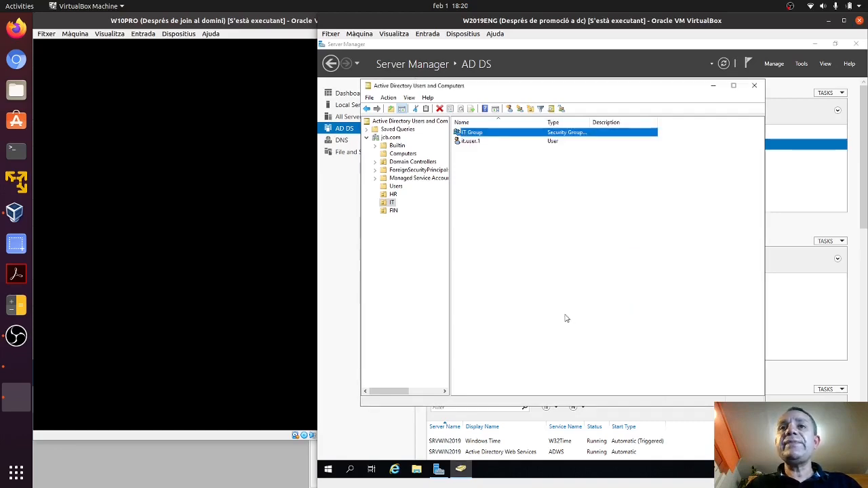
pyautogui.click(395, 211)
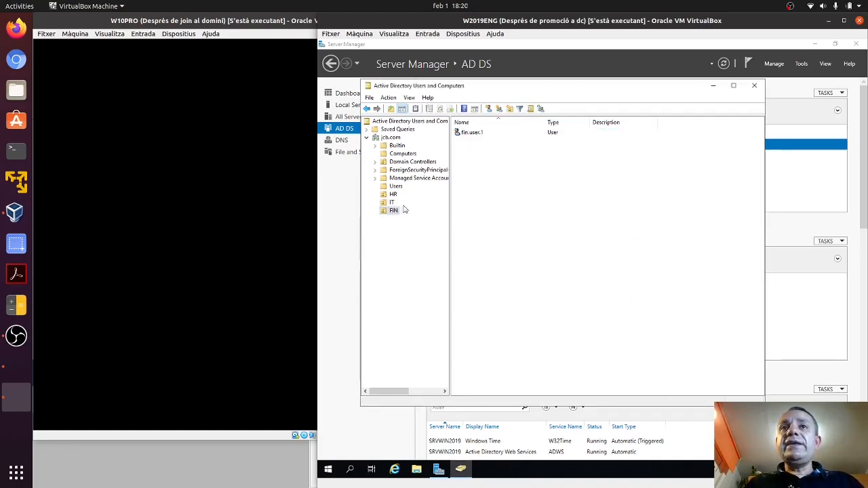
pyautogui.rightClick(467, 150)
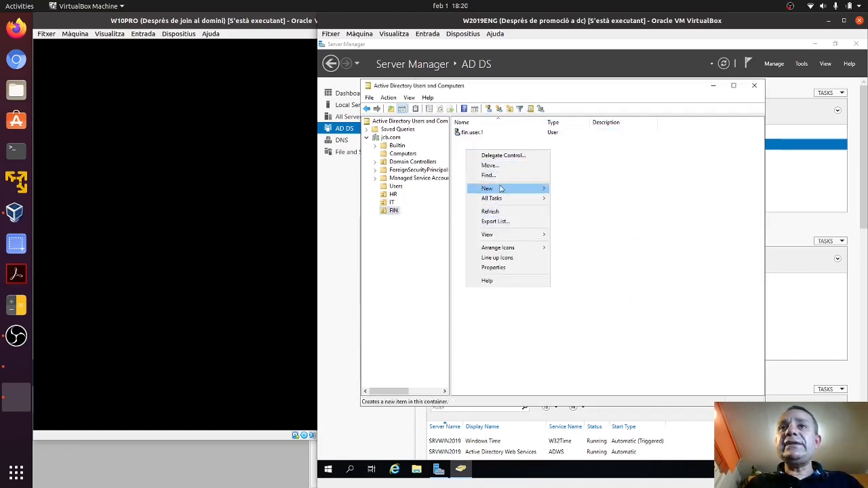
pyautogui.click(635, 217)
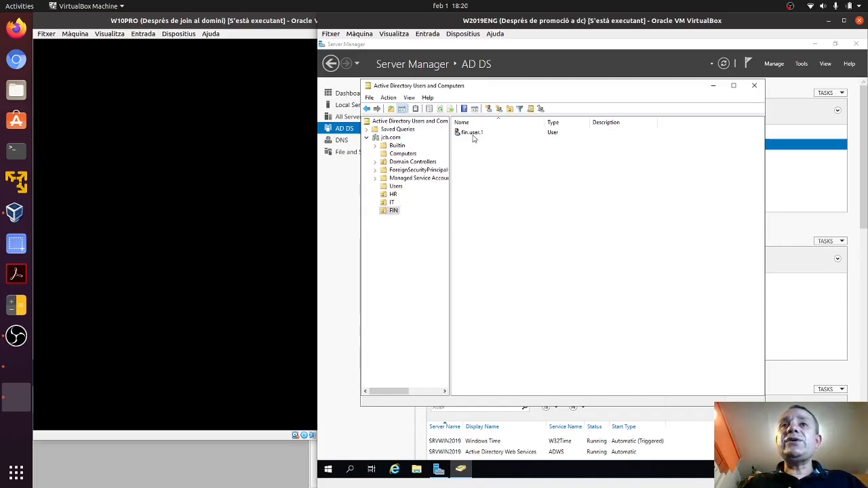
# Display the contents of the HR organizational unit and the Users container in jcb.com.
pyautogui.click(394, 194)
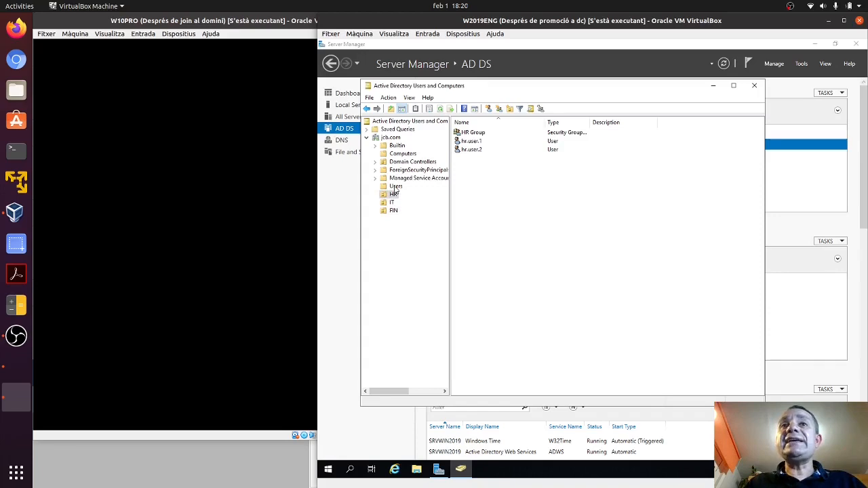
pyautogui.click(396, 187)
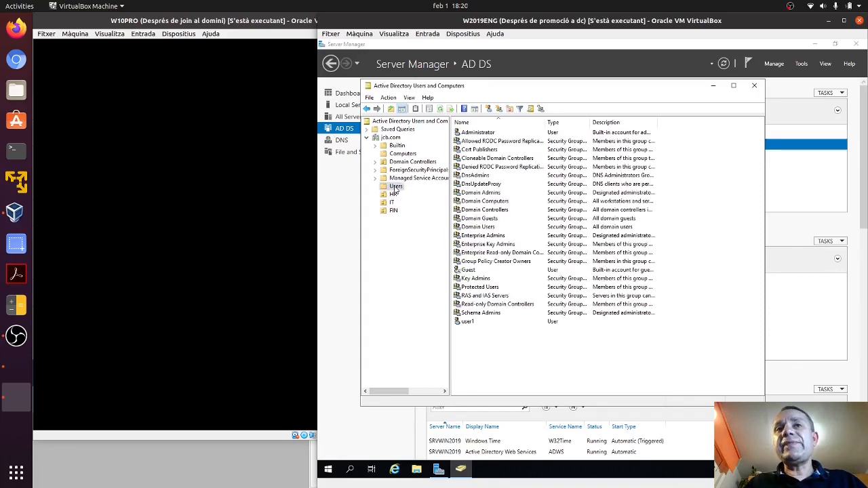
# Check the member list of the Domain Users group and close its properties without changes.
pyautogui.click(482, 229)
pyautogui.doubleClick(483, 228)
pyautogui.click(509, 143)
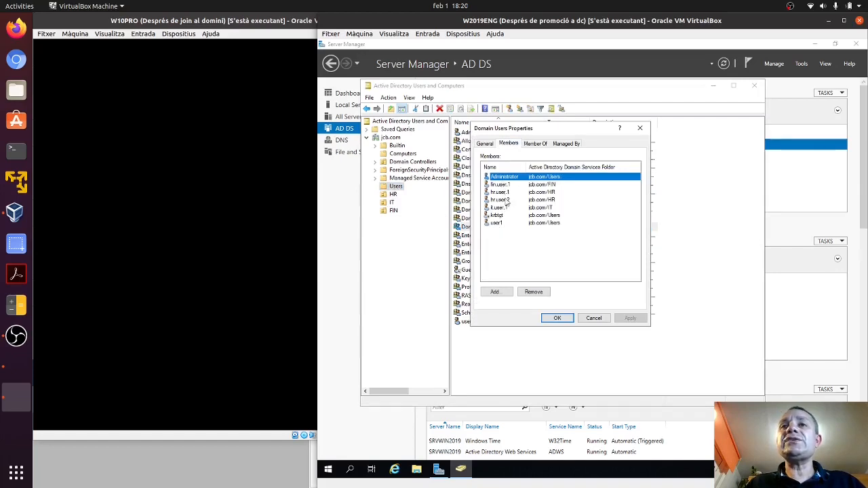
pyautogui.click(594, 319)
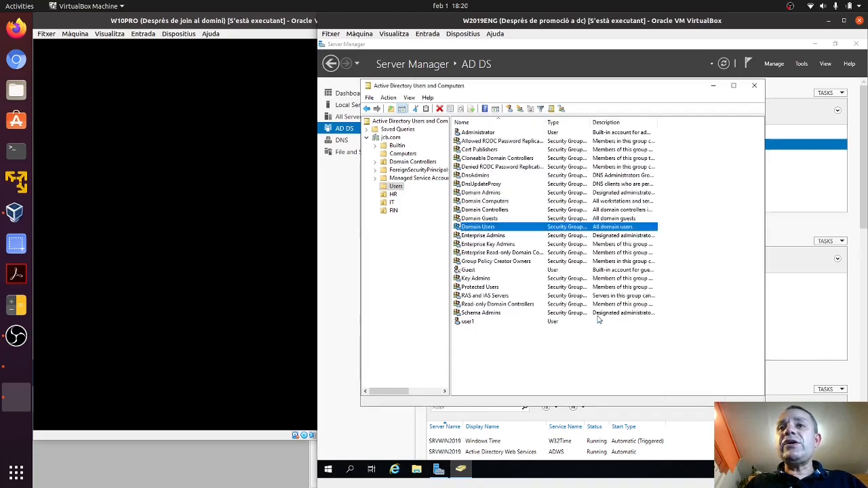
# Create a global security group named Staff members in the Users container of jcb.com.
pyautogui.click(398, 187)
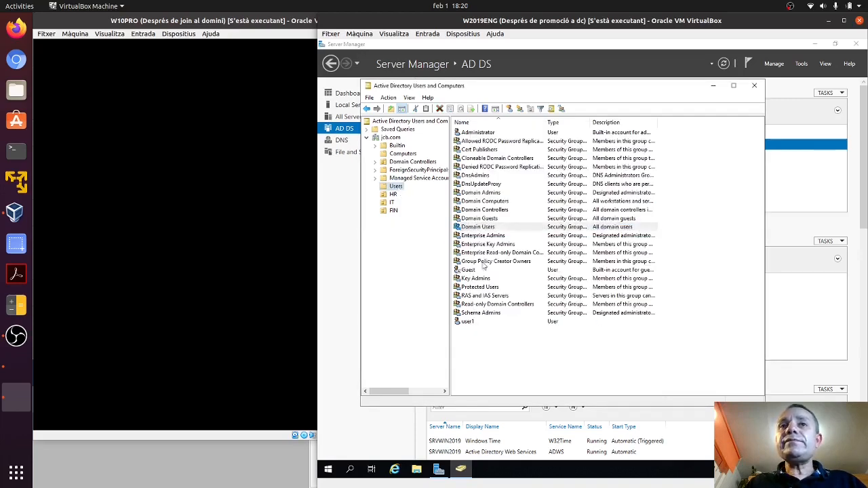
pyautogui.rightClick(477, 340)
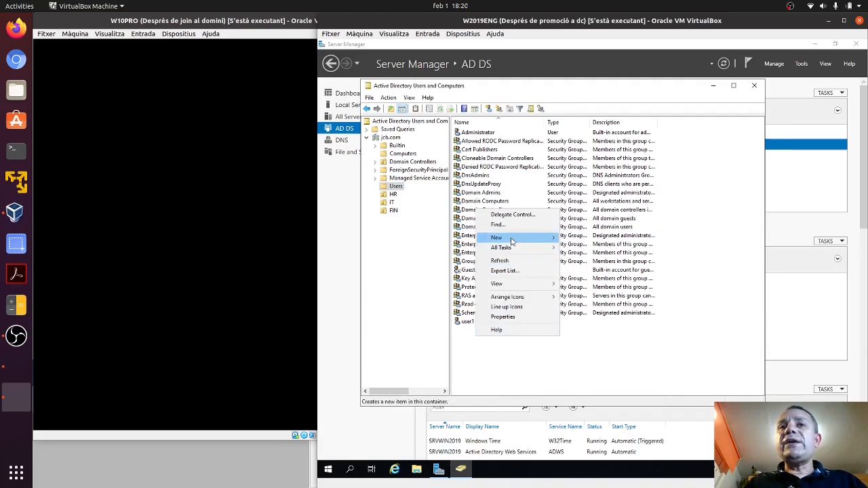
pyautogui.moveTo(513, 239)
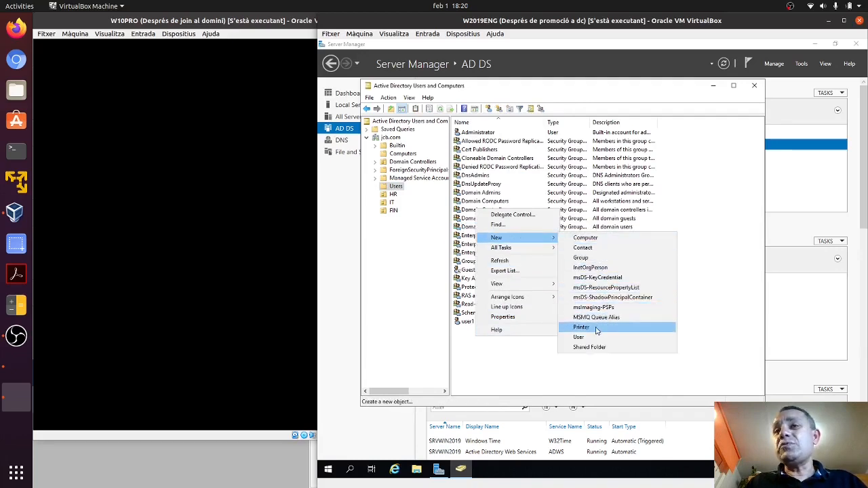
pyautogui.click(595, 260)
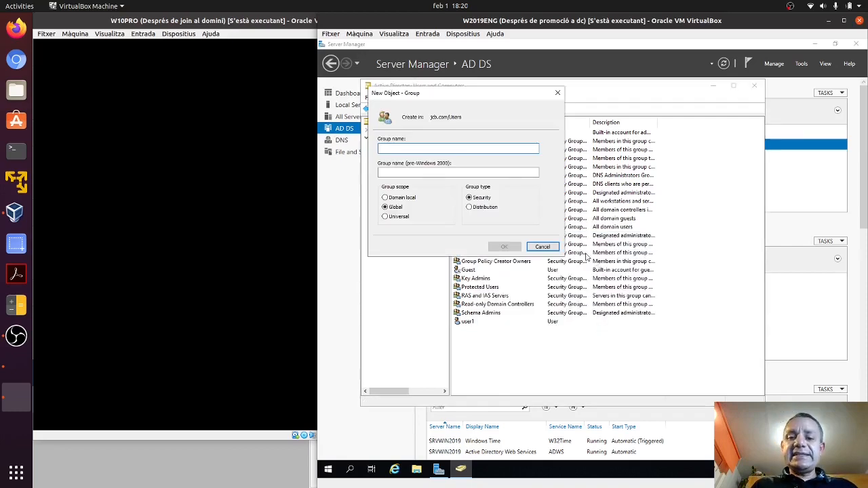
pyautogui.write('Staff members')
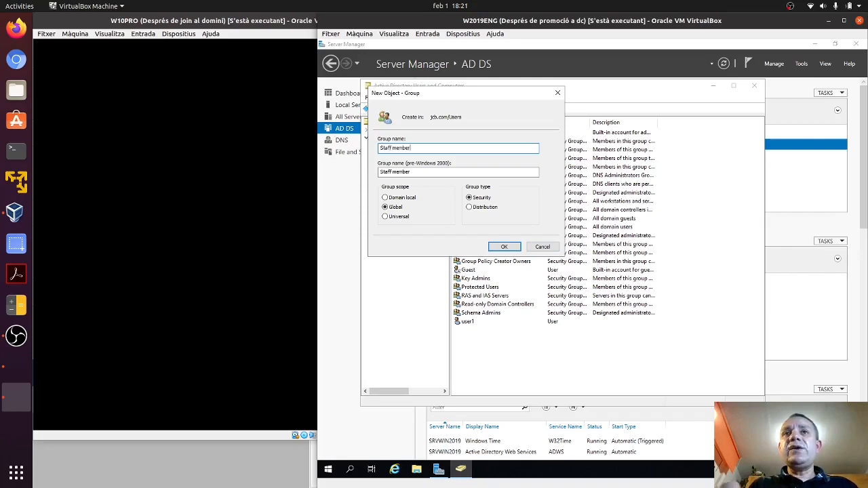
pyautogui.click(504, 247)
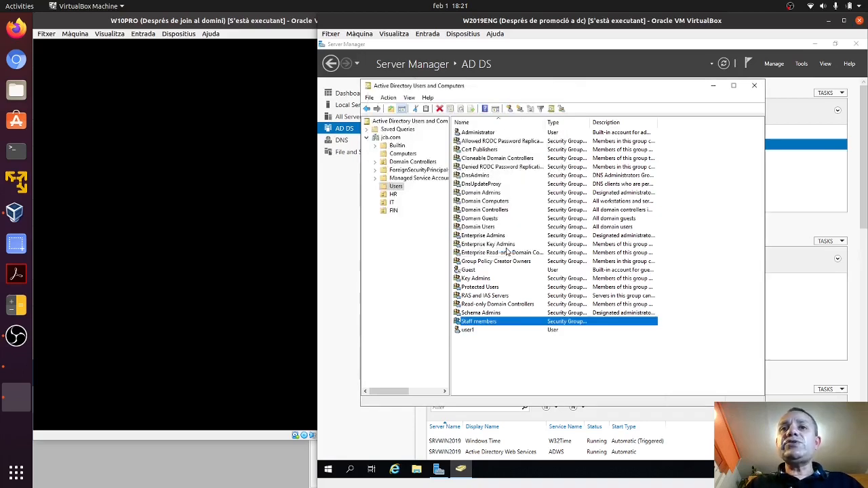
# Add hr.user.1 and hr.user.2 as members of the Staff members group.
pyautogui.doubleClick(479, 322)
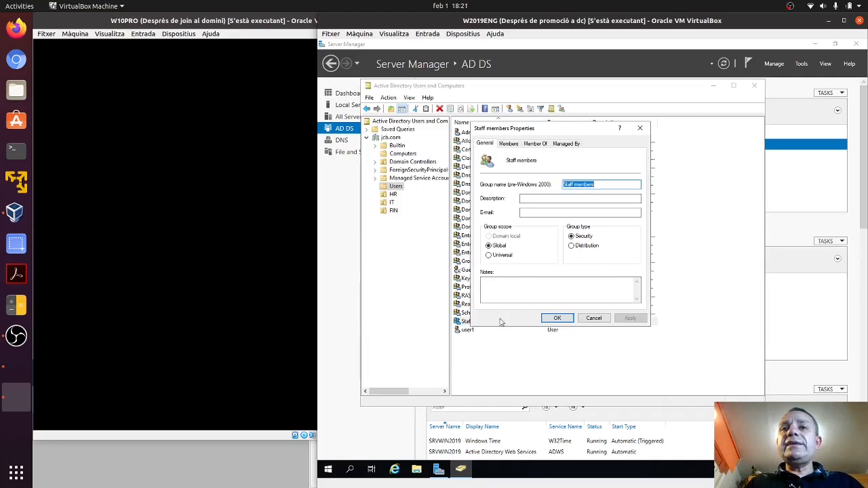
pyautogui.click(508, 144)
pyautogui.click(495, 292)
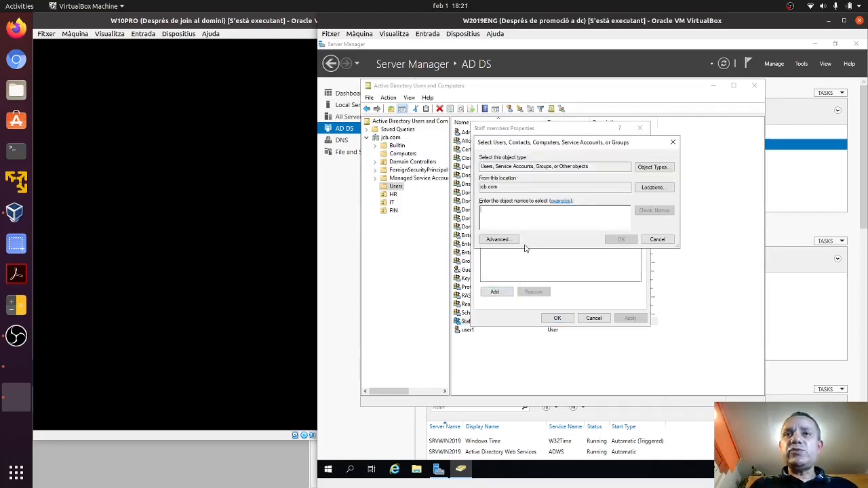
pyautogui.write('hruser1')
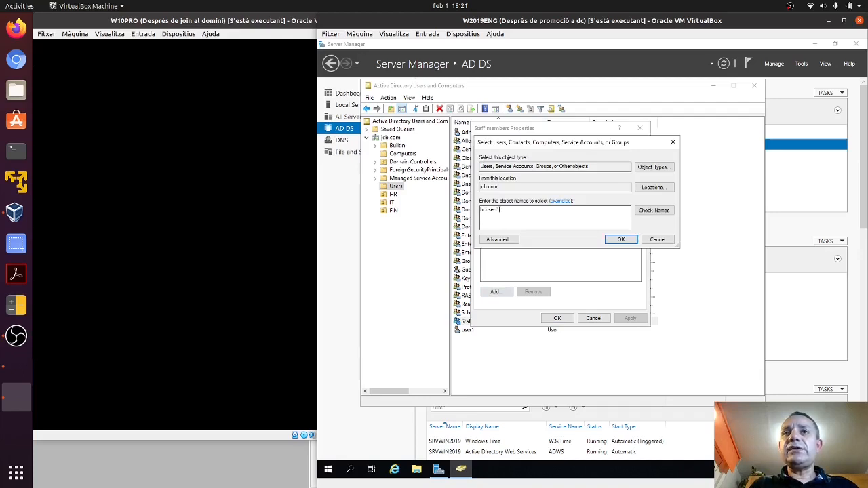
pyautogui.click(620, 241)
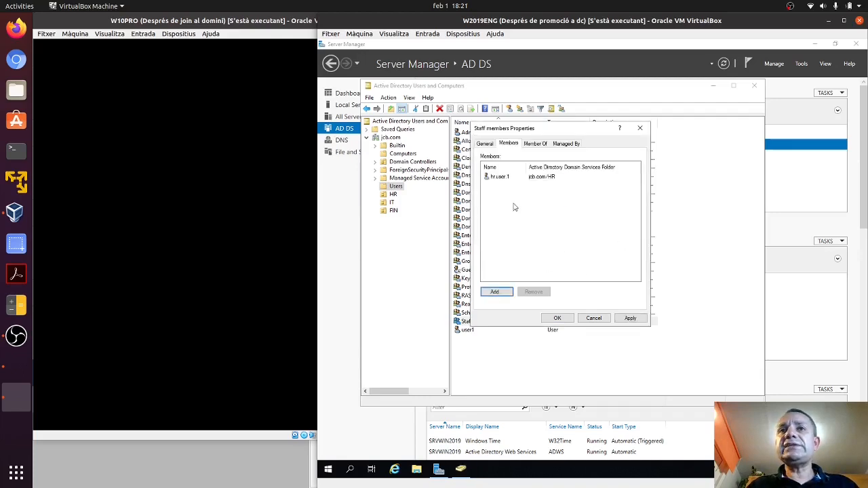
pyautogui.click(496, 294)
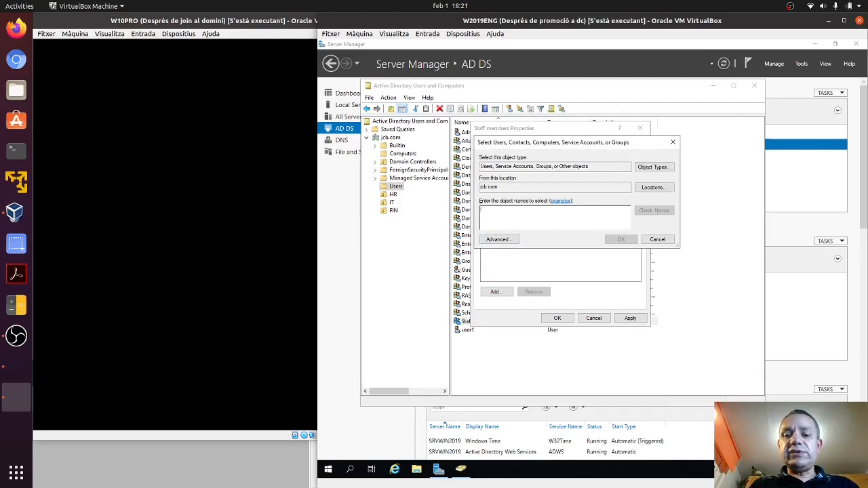
pyautogui.write('hr.u')
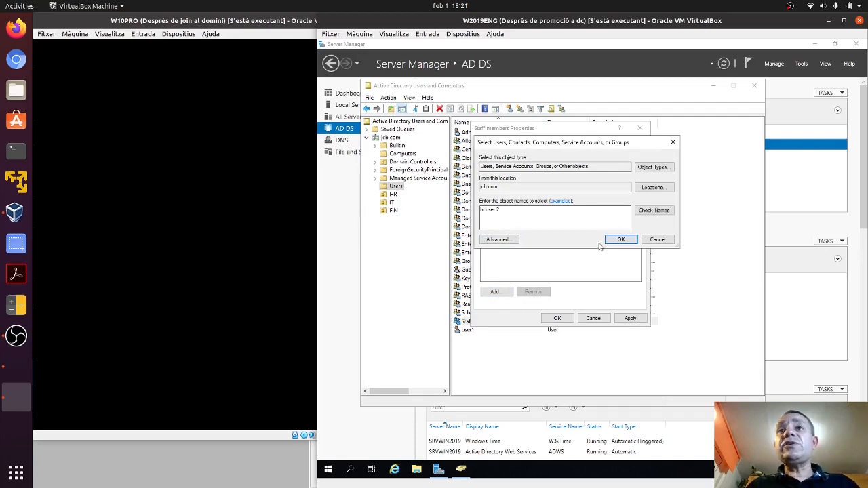
pyautogui.write('ser.2')
pyautogui.click(618, 240)
# Add fin.user.1 to the Staff members group and save the membership changes.
pyautogui.click(505, 291)
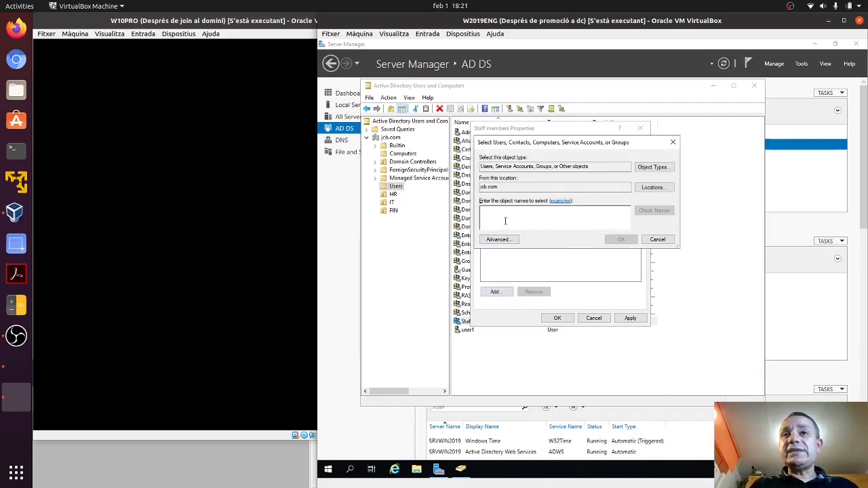
pyautogui.write('fin')
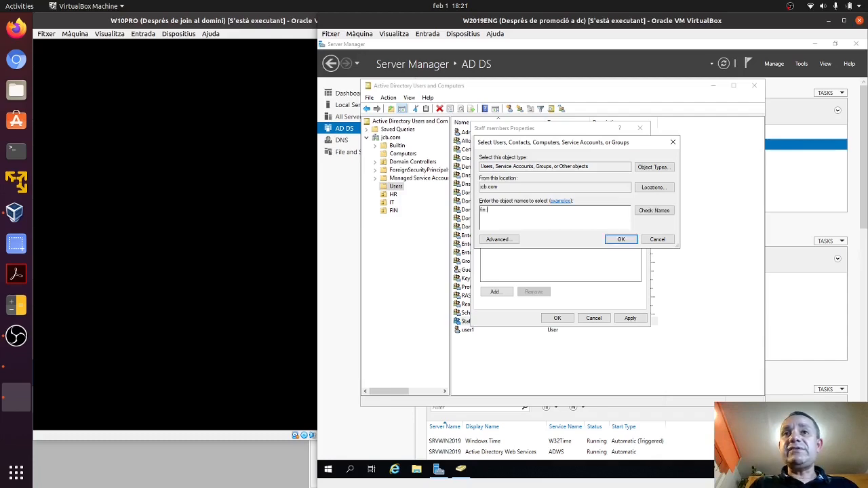
pyautogui.write('.user.1')
pyautogui.click(620, 239)
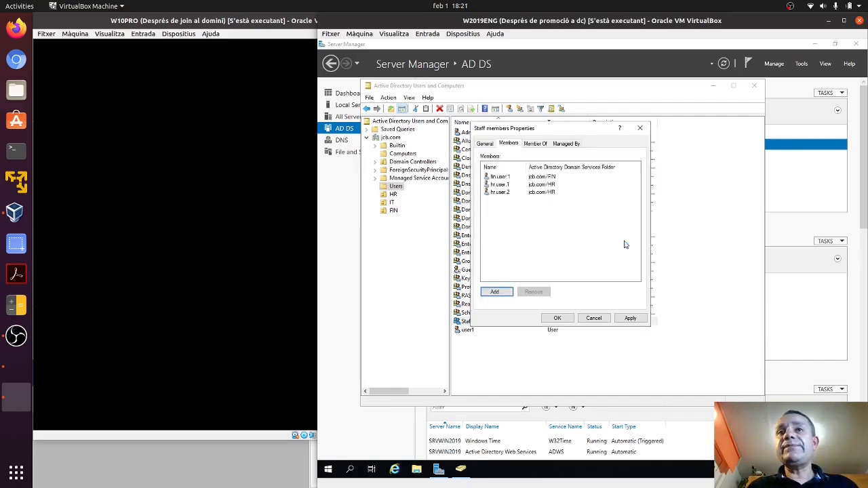
pyautogui.click(557, 319)
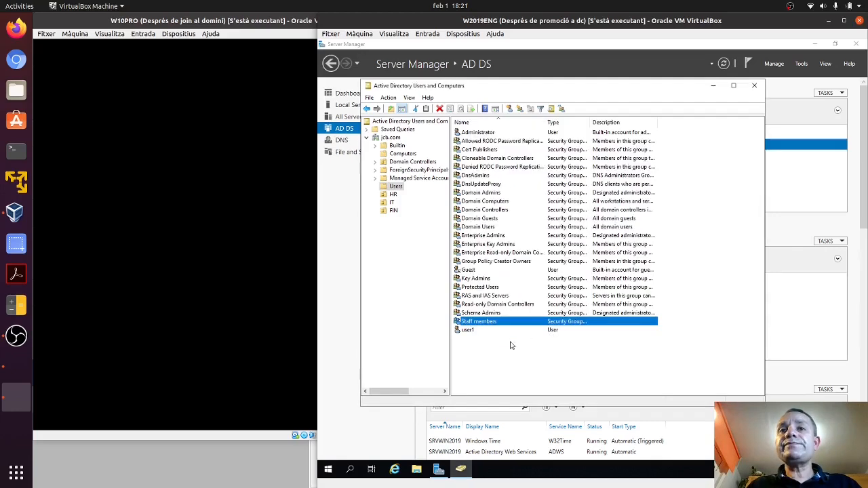
# Enter the note "All users except IT" in the Staff members group's properties and save it.
pyautogui.click(498, 349)
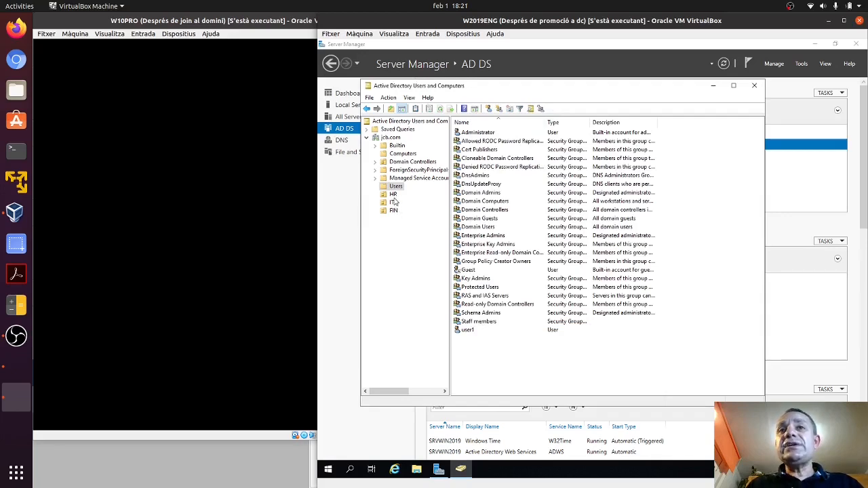
pyautogui.click(487, 324)
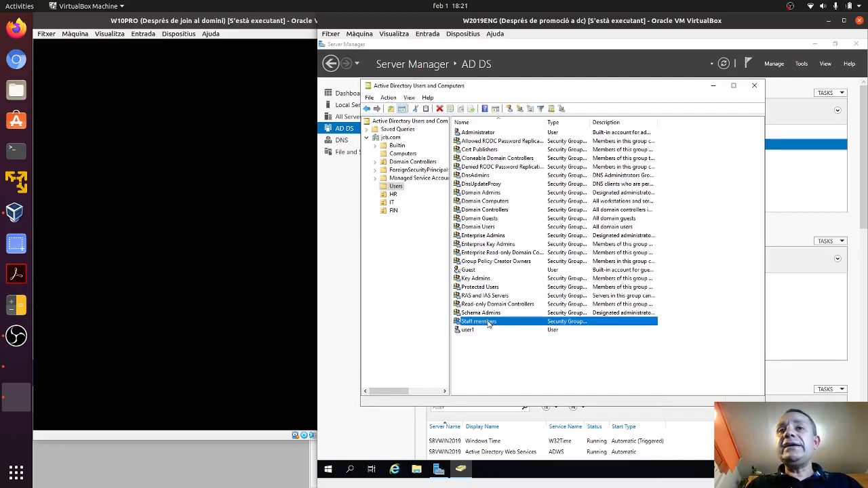
pyautogui.doubleClick(556, 324)
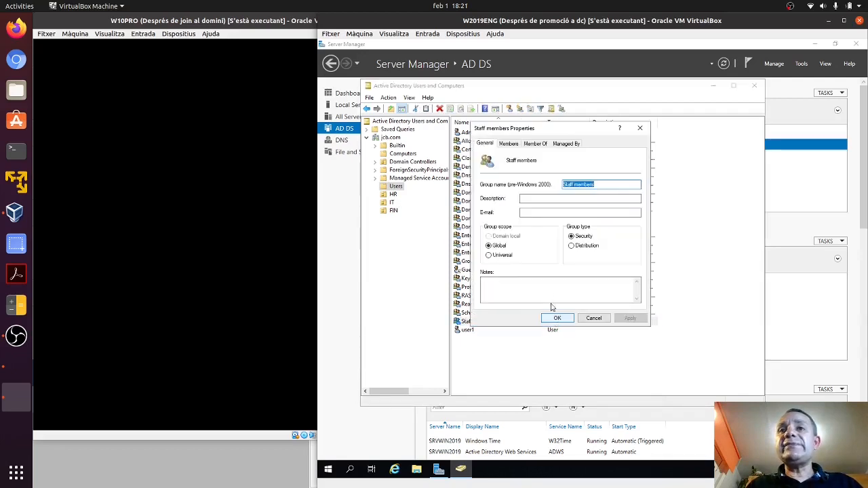
pyautogui.click(539, 289)
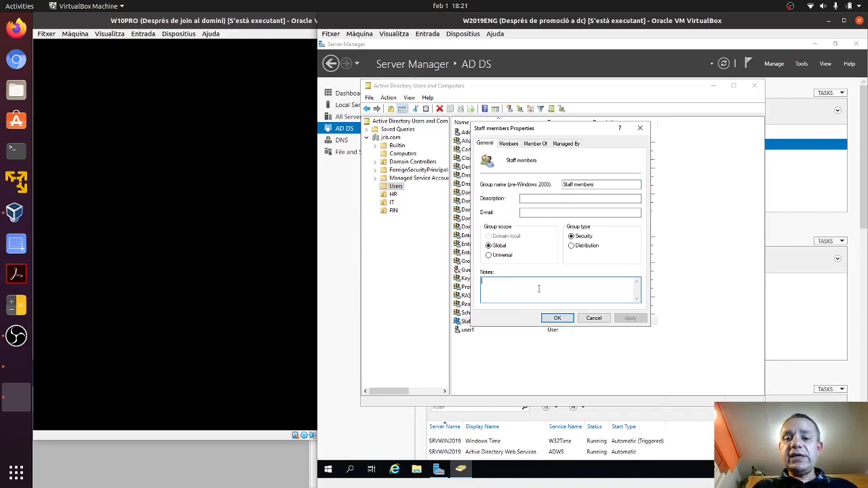
pyautogui.write('Ev')
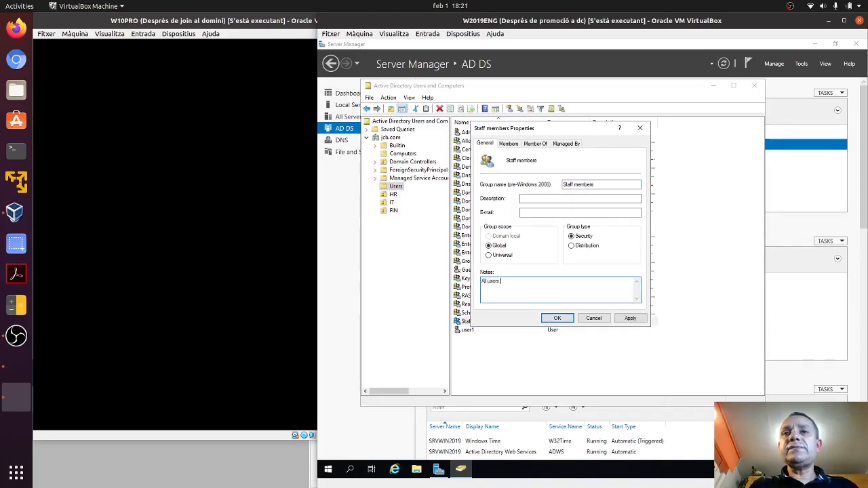
pyautogui.write('l users except IT')
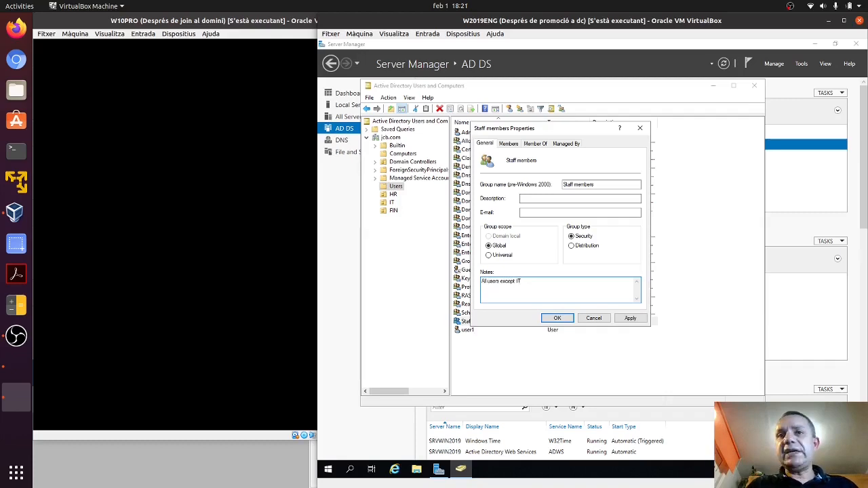
pyautogui.click(557, 319)
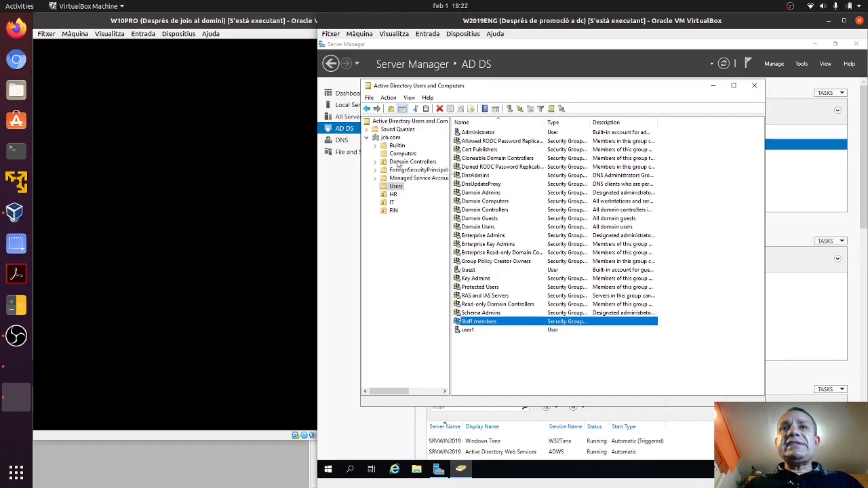
# Start creating a new object in the FIN organizational unit.
pyautogui.click(393, 211)
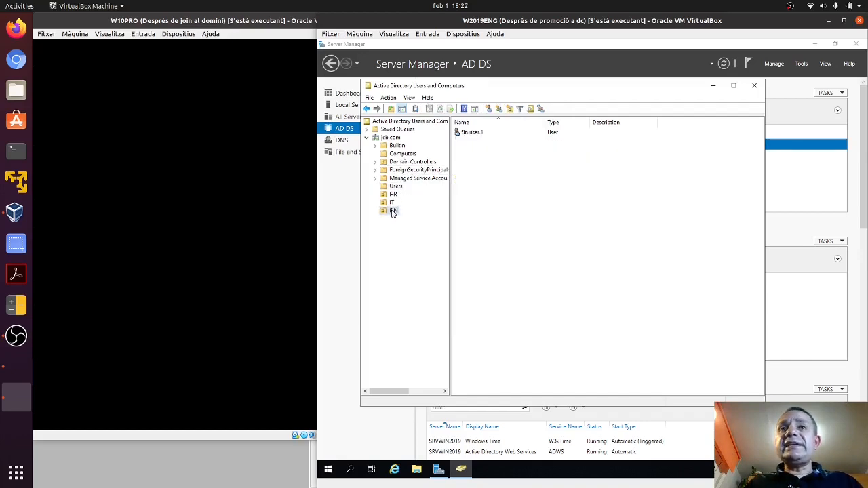
pyautogui.rightClick(481, 164)
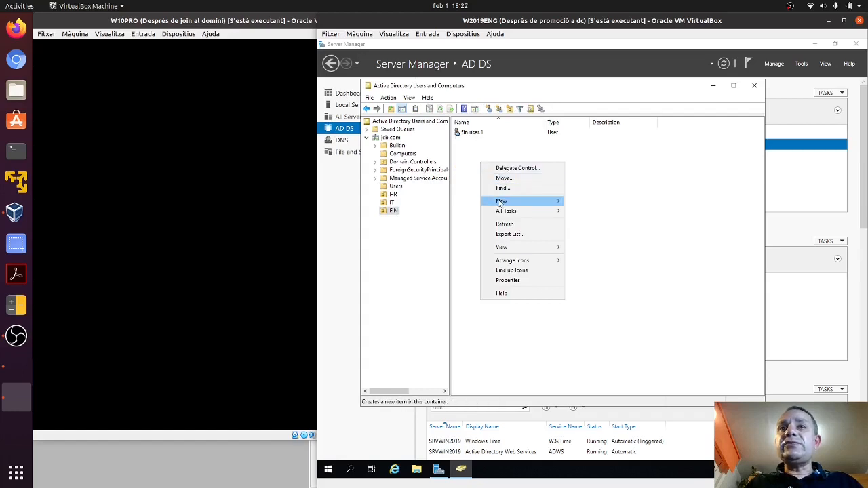
pyautogui.moveTo(500, 204)
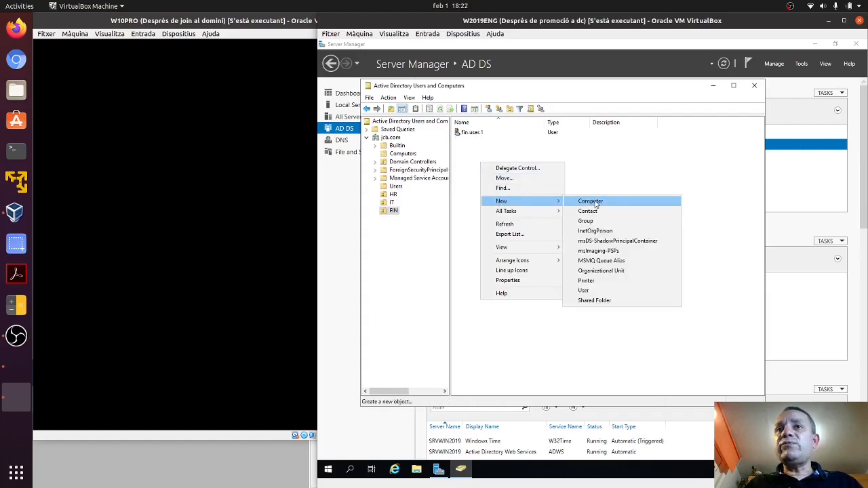